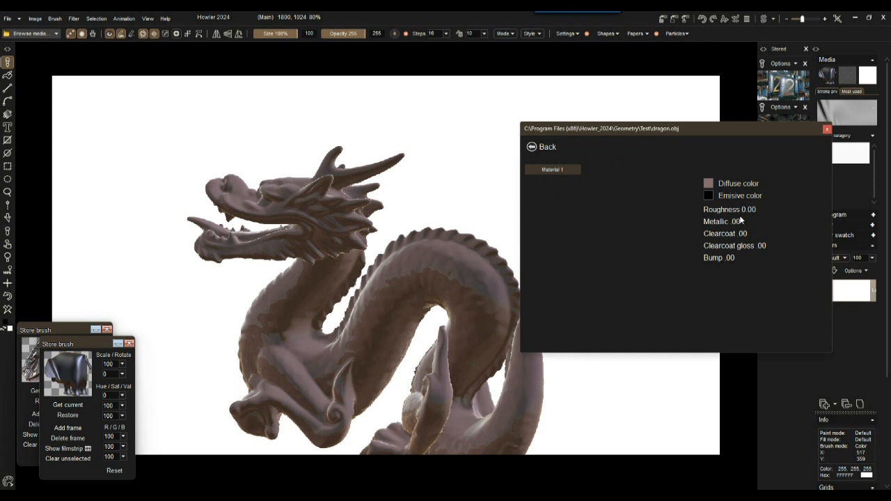
# Set Material 1's roughness to 0.25, metallic to 1.00, clearcoat to .08, clearcoat gloss to .18 and bump to .90.
pyautogui.moveTo(754, 210)
pyautogui.mouseDown()
pyautogui.moveTo(793, 214)
pyautogui.moveTo(743, 227)
pyautogui.moveTo(768, 221)
pyautogui.mouseUp()
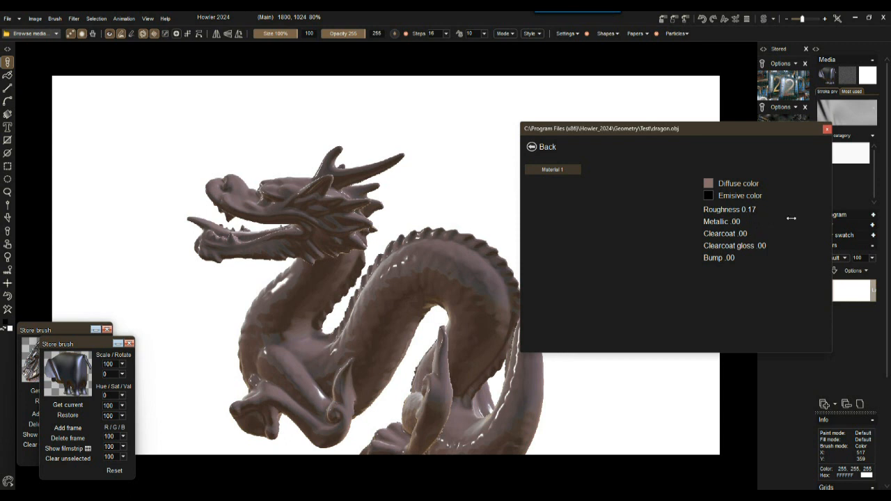
pyautogui.moveTo(770, 217); pyautogui.dragTo(883, 220)
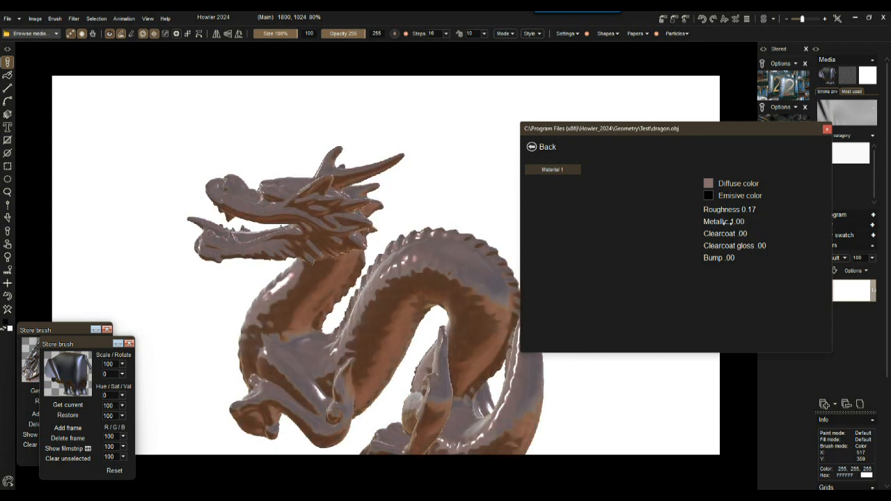
pyautogui.moveTo(783, 208); pyautogui.dragTo(759, 207)
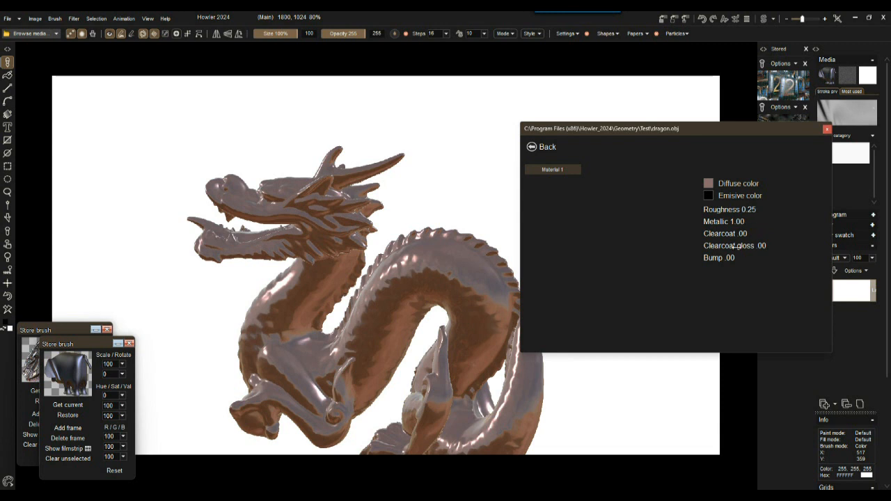
pyautogui.moveTo(750, 233); pyautogui.dragTo(786, 246)
pyautogui.moveTo(786, 257); pyautogui.dragTo(813, 260)
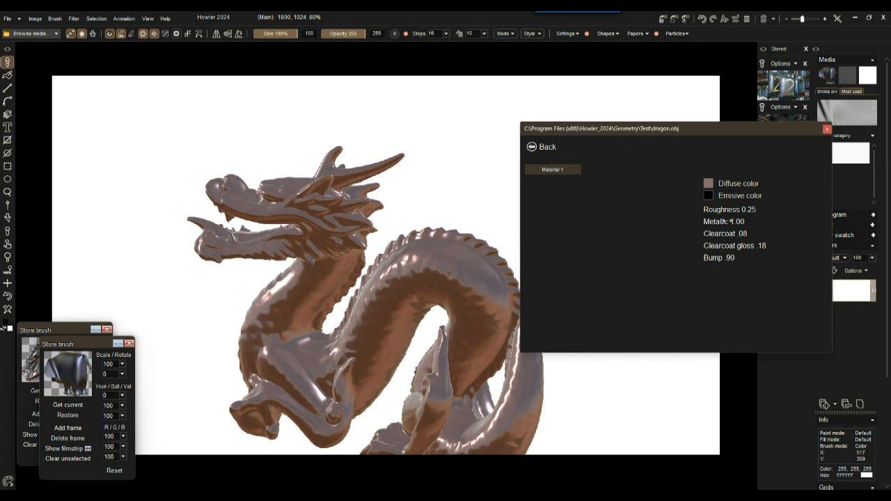
# Change Material 1's diffuse color to near white and return to the model view.
pyautogui.click(708, 185)
pyautogui.moveTo(379, 316); pyautogui.dragTo(356, 319)
pyautogui.click(520, 206)
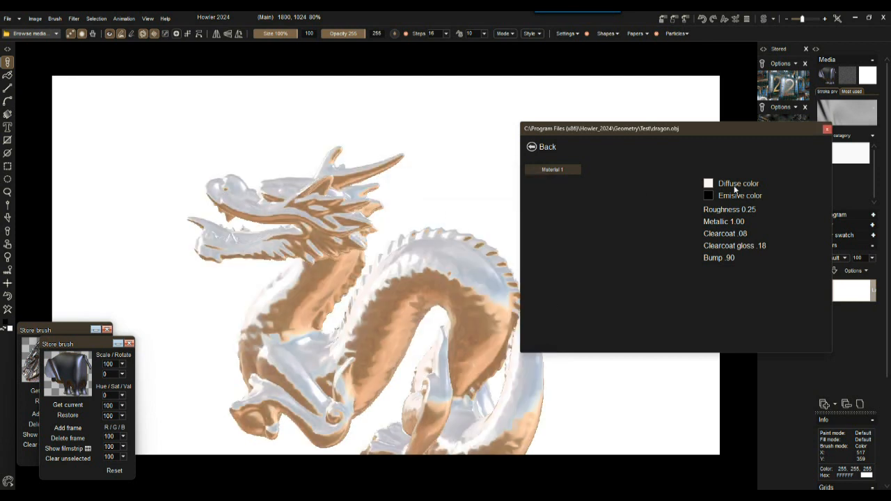
pyautogui.click(541, 147)
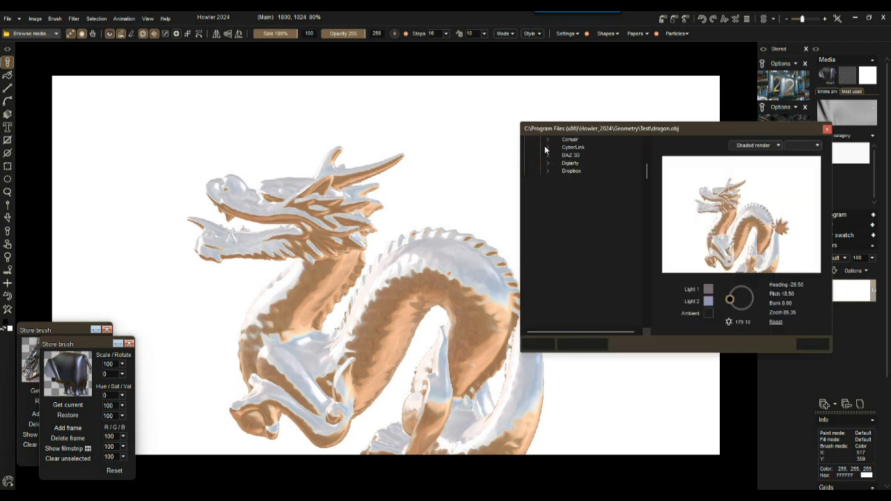
# Apply the warm orange interior environment map and turn the dragon to heading -14.50.
pyautogui.moveTo(748, 222)
pyautogui.mouseDown()
pyautogui.moveTo(724, 199)
pyautogui.moveTo(785, 208)
pyautogui.moveTo(804, 221)
pyautogui.moveTo(749, 236)
pyautogui.mouseUp()
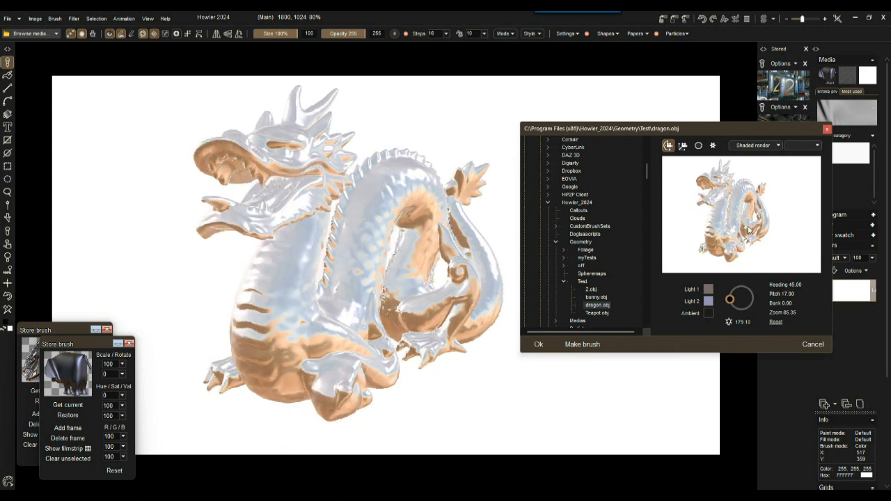
pyautogui.click(809, 148)
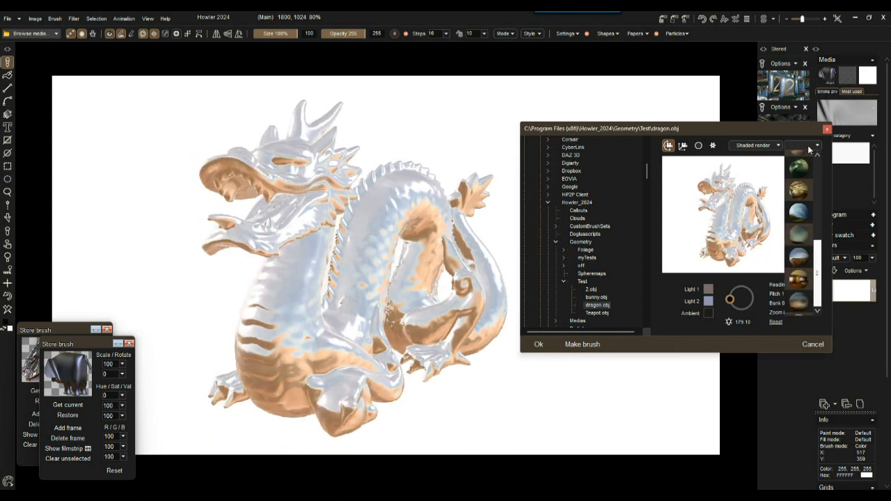
pyautogui.click(797, 278)
pyautogui.moveTo(766, 237); pyautogui.dragTo(696, 245)
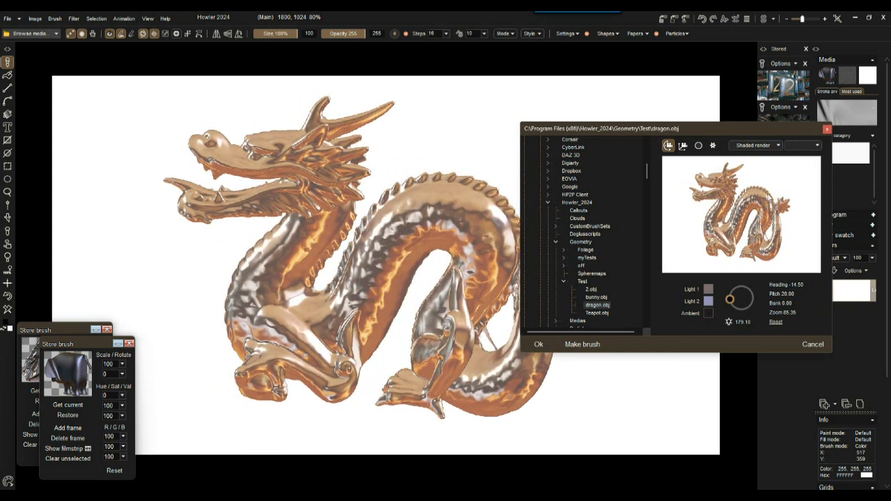
# Replace the dragon's environment map with the golden-orange one between the gray and green landscape maps.
pyautogui.click(810, 150)
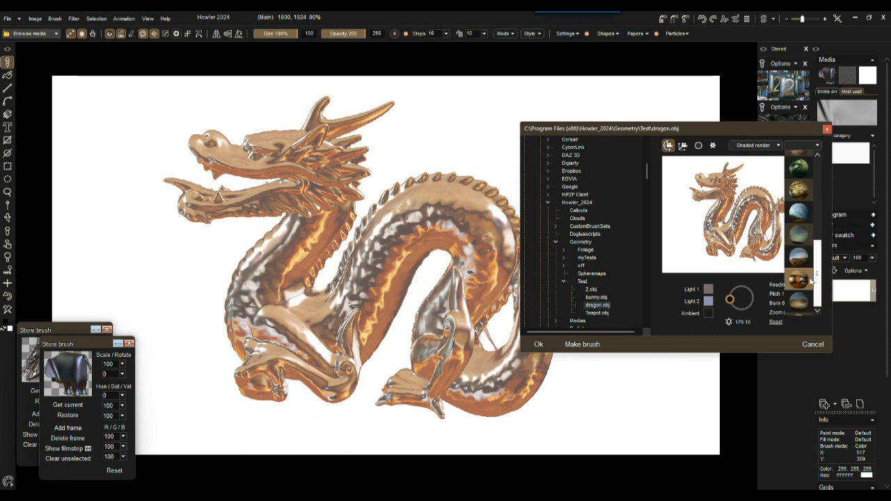
pyautogui.scroll(-3, 822, 269)
pyautogui.scroll(3, 822, 269)
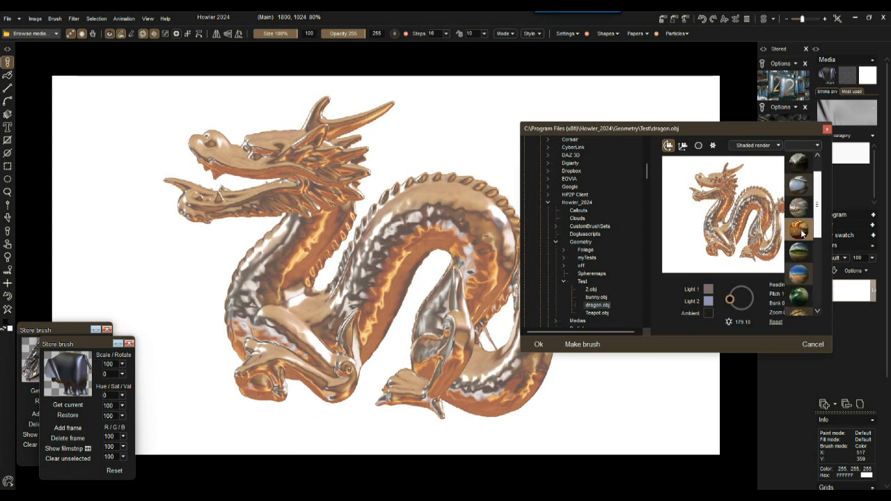
pyautogui.click(799, 229)
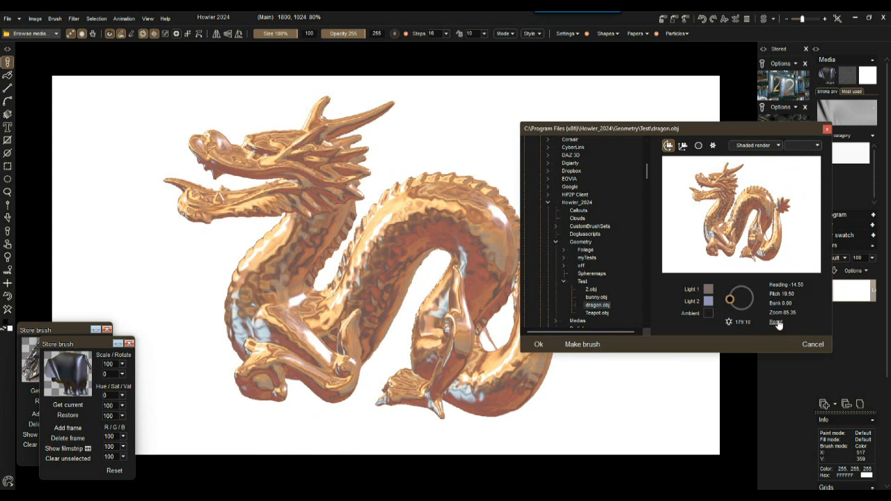
# Set the dragon's zoom to 117.40 and turn it to heading -41.00, pitch 5.50.
pyautogui.moveTo(710, 129); pyautogui.dragTo(516, 98)
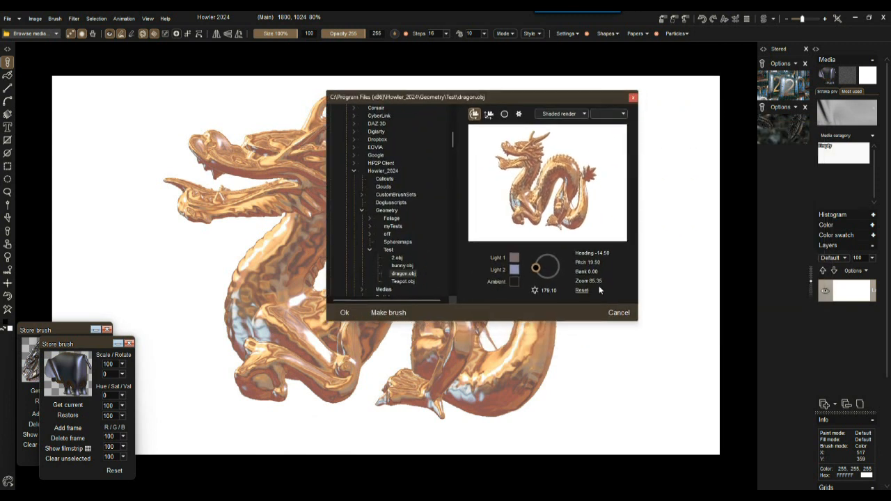
pyautogui.moveTo(594, 281); pyautogui.dragTo(592, 107)
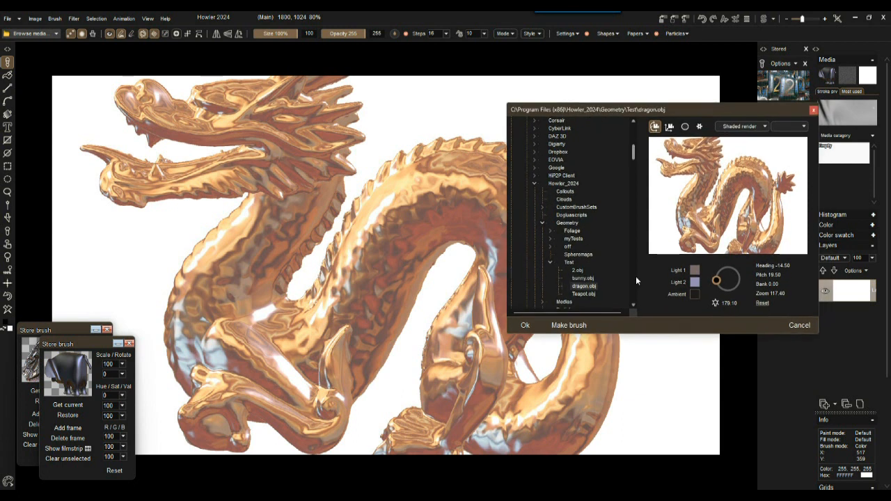
pyautogui.moveTo(749, 206); pyautogui.dragTo(686, 198)
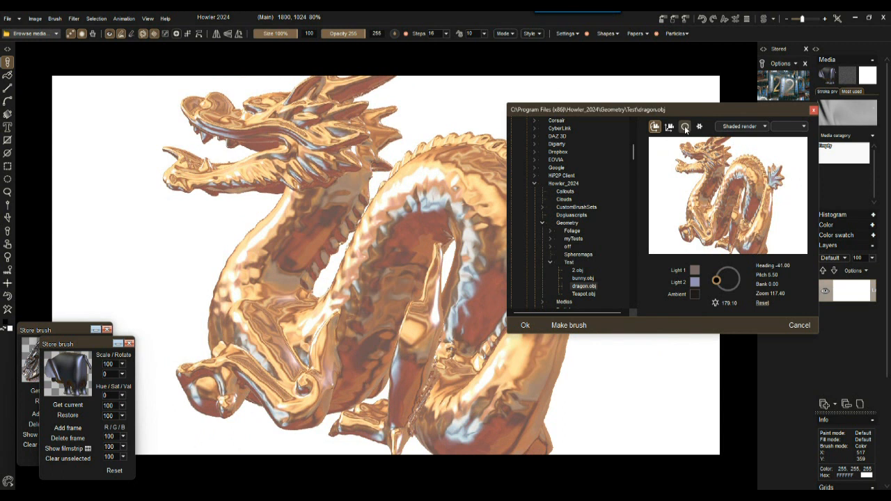
# Set Material 1's roughness to 0.36, metallic to .60, clearcoat to .30 and clearcoat gloss to .69.
pyautogui.click(685, 126)
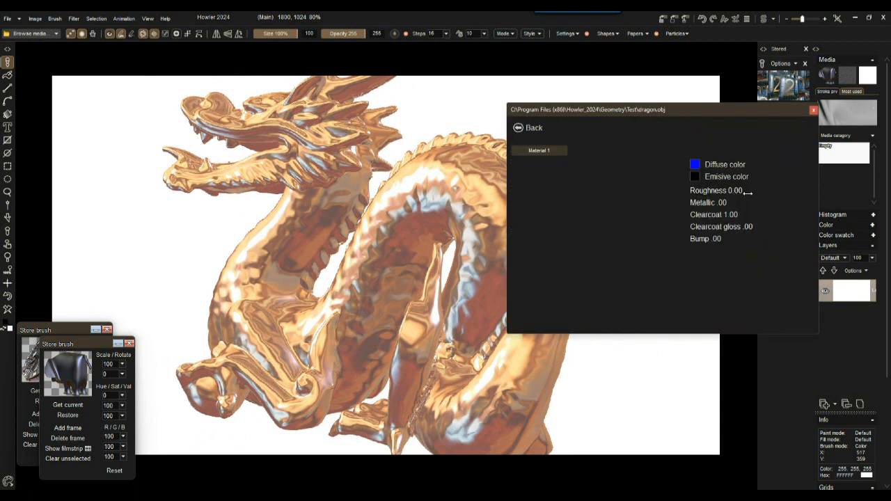
pyautogui.moveTo(735, 190); pyautogui.dragTo(878, 194)
pyautogui.moveTo(719, 191); pyautogui.dragTo(639, 178)
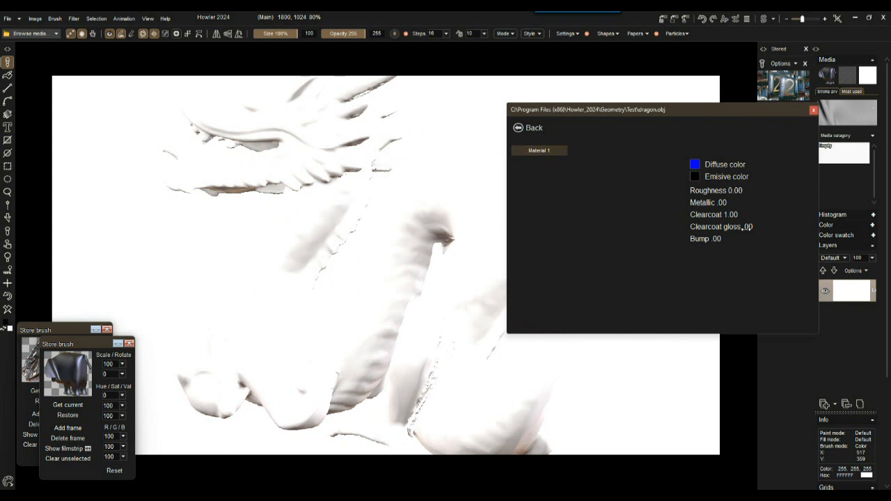
pyautogui.moveTo(703, 213)
pyautogui.mouseDown()
pyautogui.moveTo(551, 209)
pyautogui.moveTo(579, 215)
pyautogui.mouseUp()
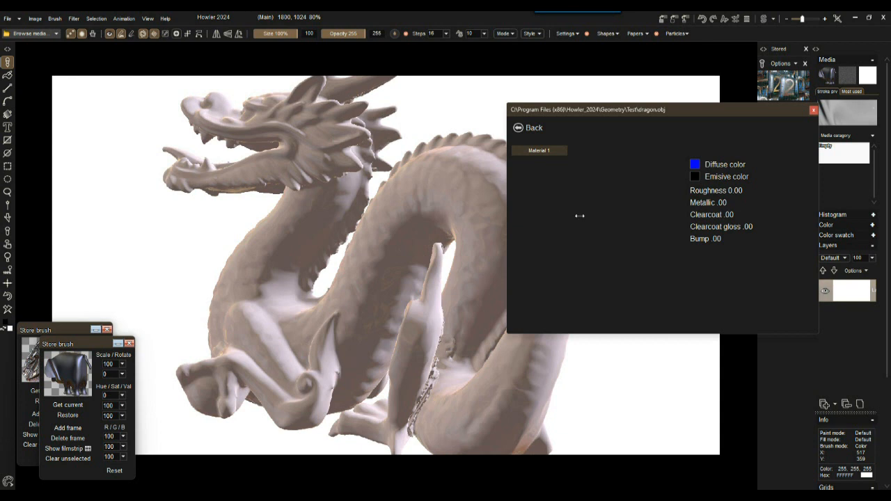
pyautogui.moveTo(640, 220); pyautogui.dragTo(813, 225)
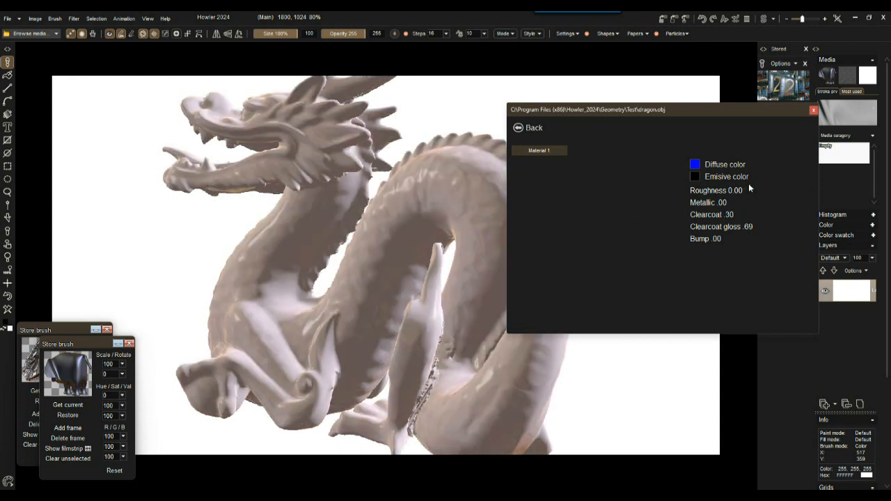
pyautogui.moveTo(736, 190); pyautogui.dragTo(775, 191)
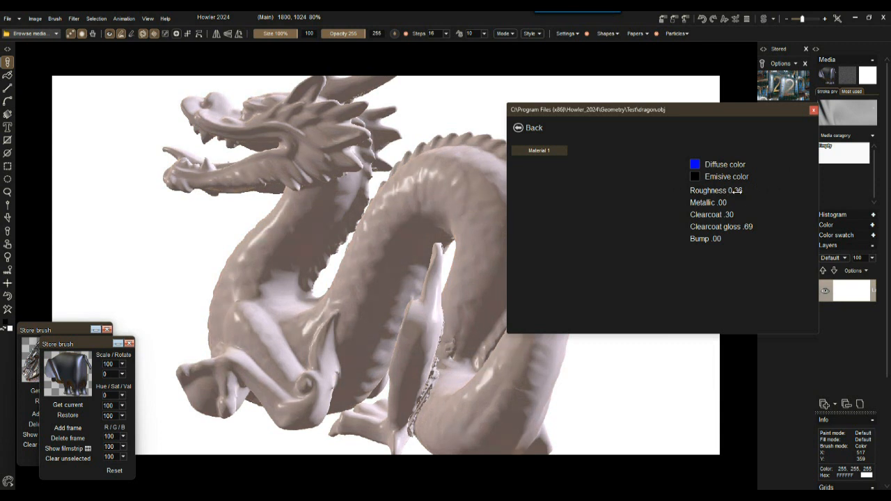
pyautogui.moveTo(775, 203)
pyautogui.mouseDown()
pyautogui.moveTo(790, 201)
pyautogui.moveTo(738, 208)
pyautogui.moveTo(765, 208)
pyautogui.mouseUp()
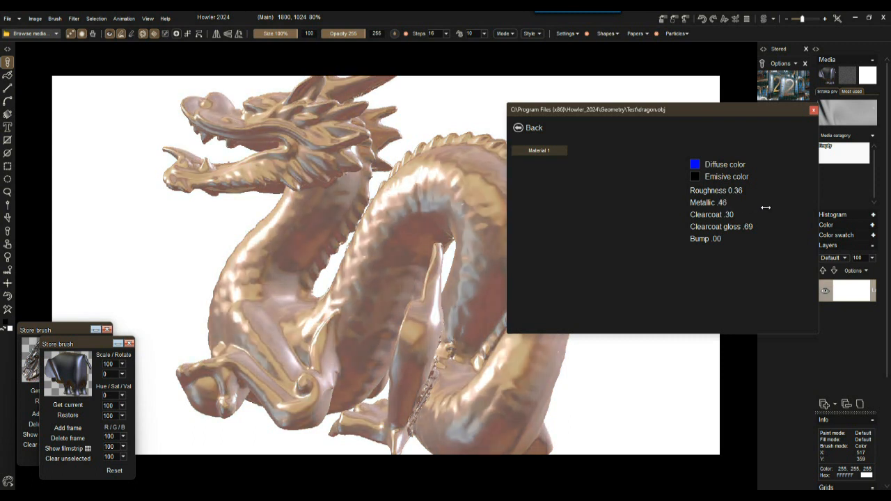
# Change Material 1's diffuse color to pale lavender #C3C3DE and turn the dragon to heading 23.50, pitch 16.50.
pyautogui.moveTo(599, 115); pyautogui.dragTo(654, 40)
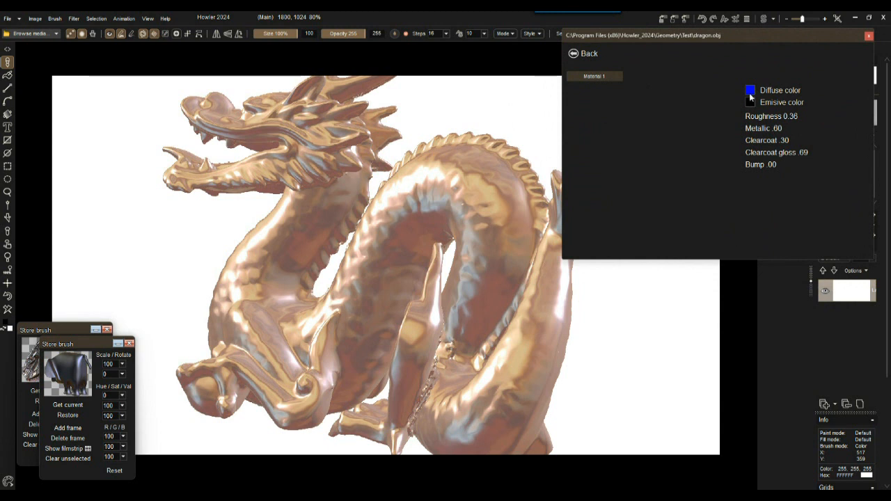
pyautogui.click(749, 92)
pyautogui.click(361, 305)
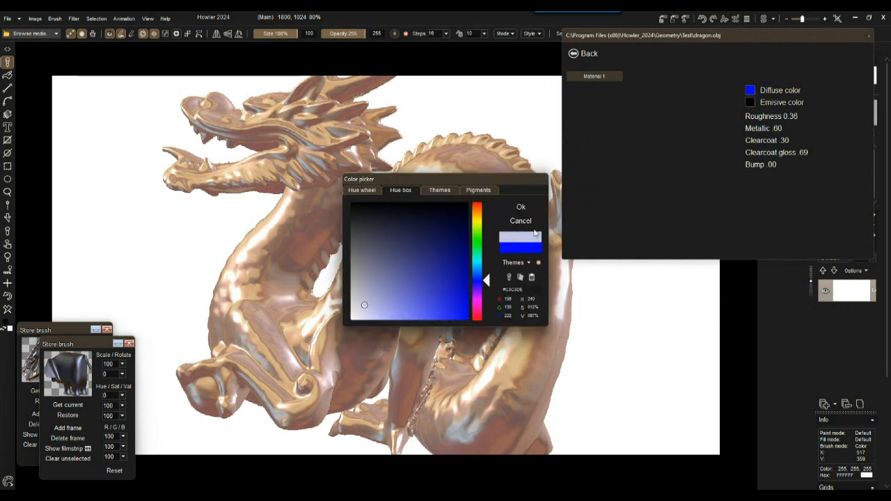
pyautogui.click(522, 207)
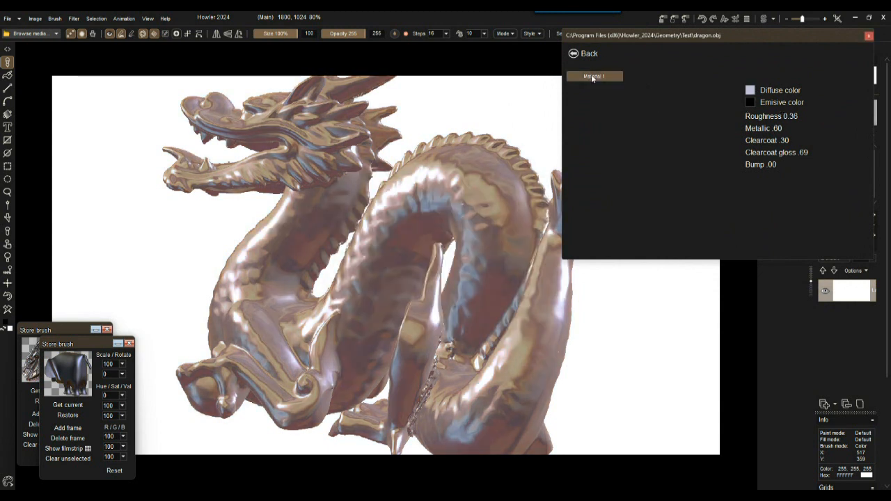
pyautogui.click(587, 56)
pyautogui.moveTo(743, 161)
pyautogui.mouseDown()
pyautogui.moveTo(809, 167)
pyautogui.moveTo(765, 142)
pyautogui.moveTo(781, 135)
pyautogui.moveTo(745, 149)
pyautogui.mouseUp()
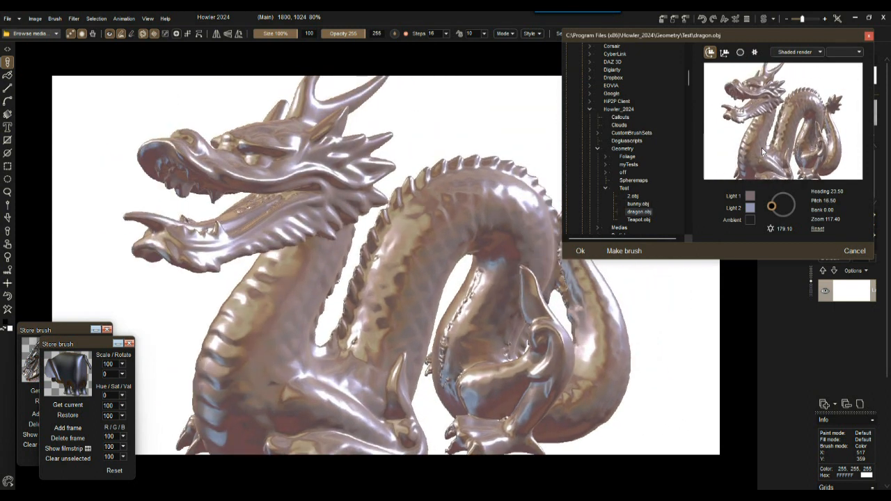
# Give Light 1 a warm yellow-orange color and swing the light direction to the dial's lower right, finishing the dragon render.
pyautogui.click(750, 197)
pyautogui.click(478, 224)
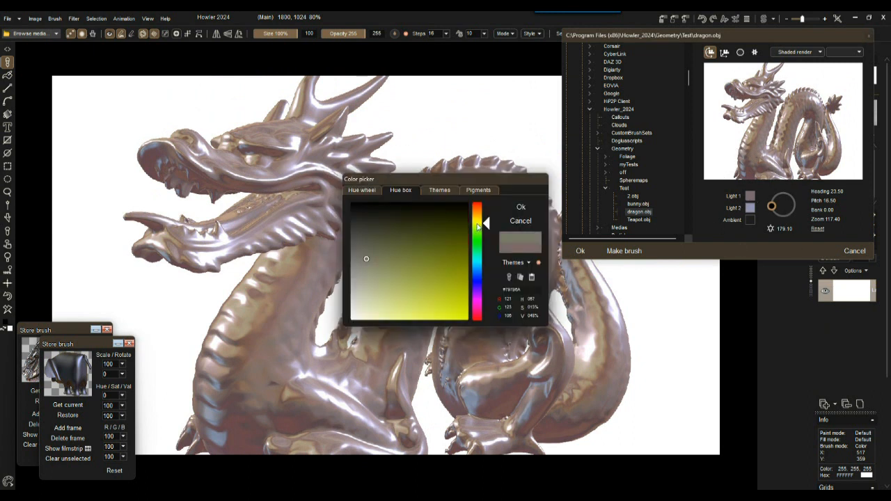
pyautogui.moveTo(484, 221); pyautogui.dragTo(484, 217)
pyautogui.moveTo(403, 305); pyautogui.dragTo(402, 304)
pyautogui.click(533, 204)
pyautogui.moveTo(771, 206)
pyautogui.mouseDown()
pyautogui.moveTo(787, 216)
pyautogui.moveTo(797, 209)
pyautogui.moveTo(777, 224)
pyautogui.moveTo(791, 214)
pyautogui.mouseUp()
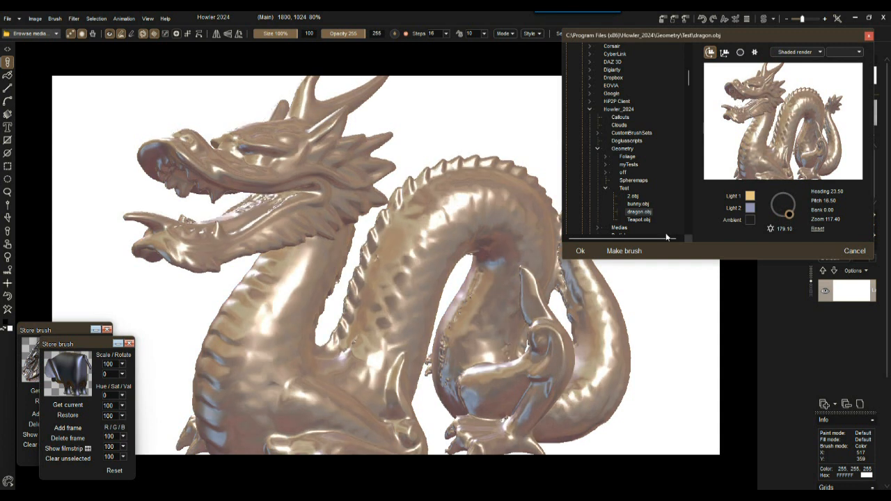
pyautogui.click(869, 36)
# Show the stored elephant brush's filmstrip and extend its panel upward to reveal the colored frames.
pyautogui.moveTo(83, 343)
pyautogui.mouseDown()
pyautogui.moveTo(132, 248)
pyautogui.moveTo(103, 266)
pyautogui.mouseUp()
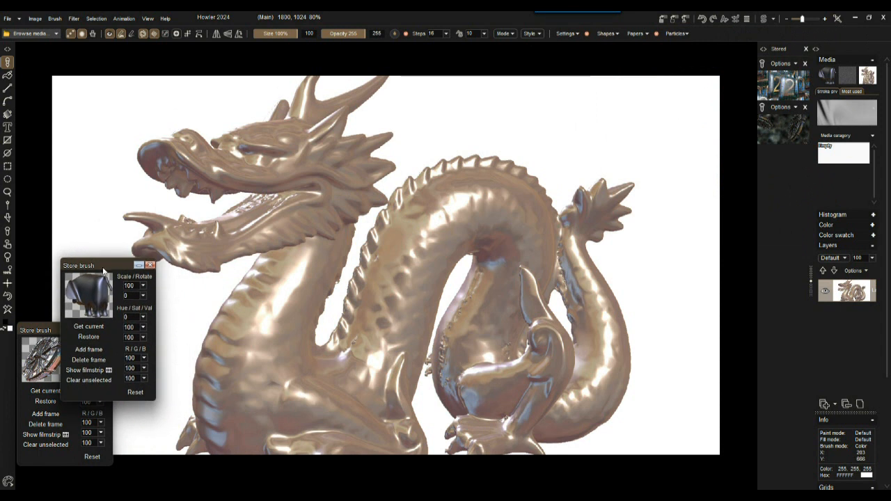
pyautogui.click(83, 371)
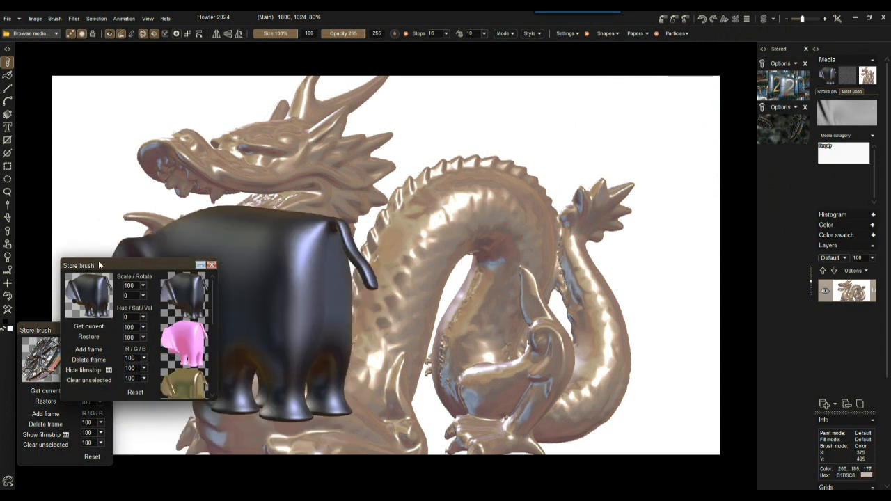
pyautogui.moveTo(102, 259)
pyautogui.mouseDown()
pyautogui.moveTo(73, 57)
pyautogui.moveTo(71, 135)
pyautogui.mouseUp()
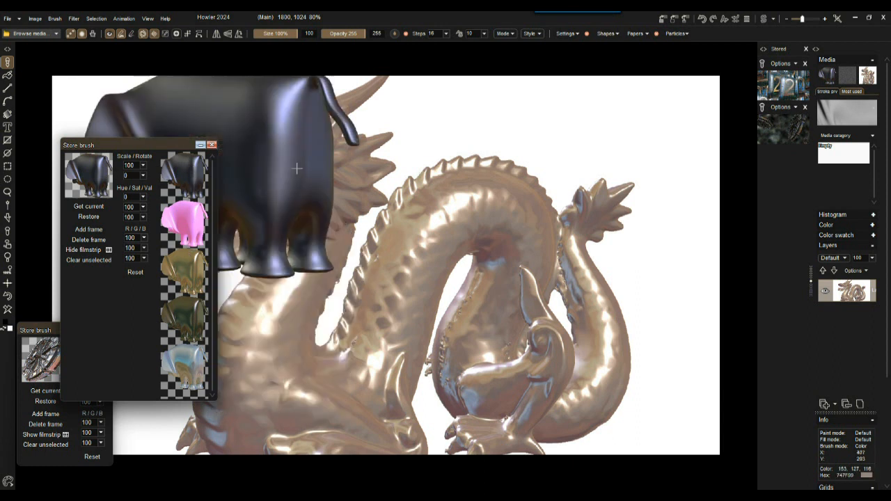
# Stamp a pink, a gold and a pale blue elephant over the upper right, upper middle and lower right of the dragon image.
pyautogui.click(585, 204)
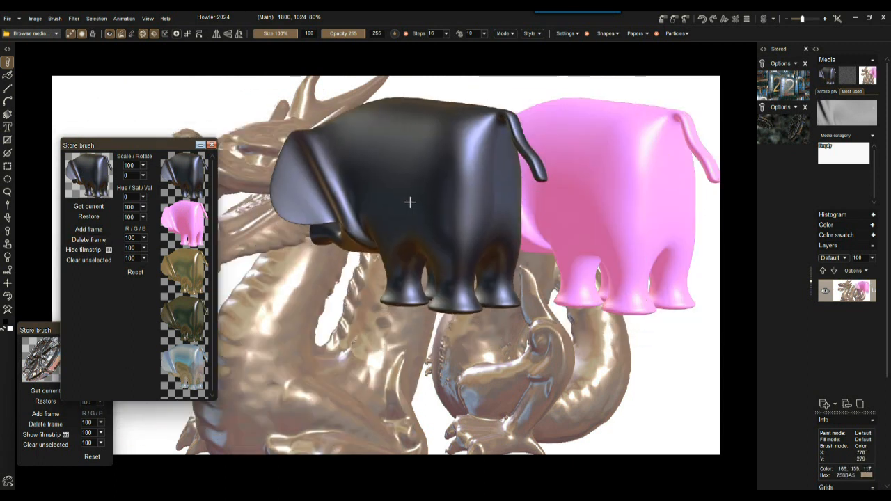
pyautogui.click(409, 199)
pyautogui.click(516, 315)
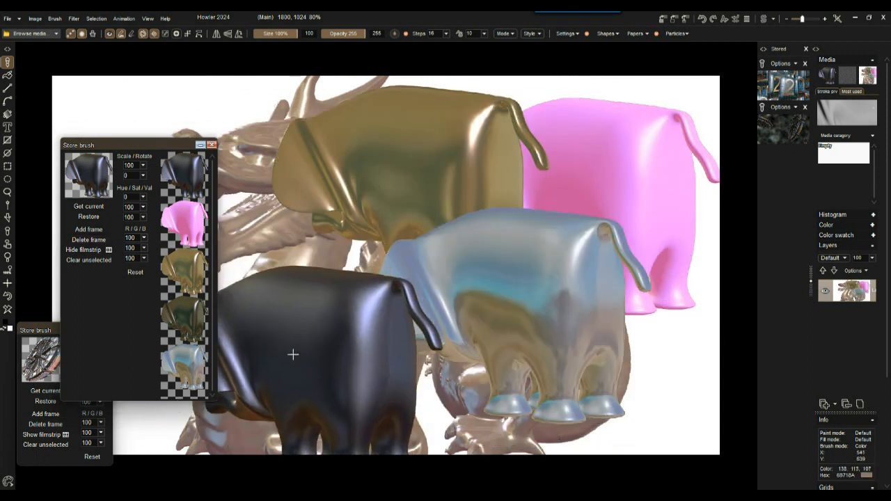
# Move the elephant brush panel off the left half of the image and stamp pink, gold and dark green elephants there.
pyautogui.moveTo(172, 145)
pyautogui.mouseDown()
pyautogui.moveTo(728, 251)
pyautogui.moveTo(797, 252)
pyautogui.mouseUp()
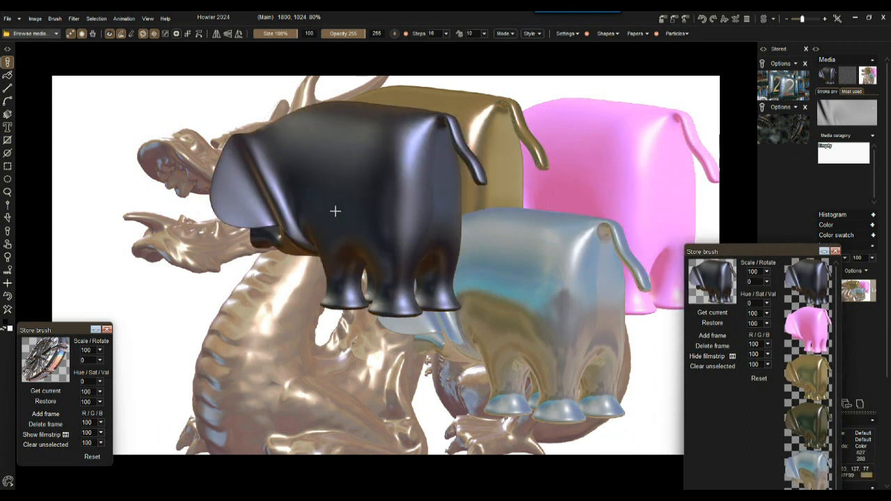
pyautogui.click(195, 202)
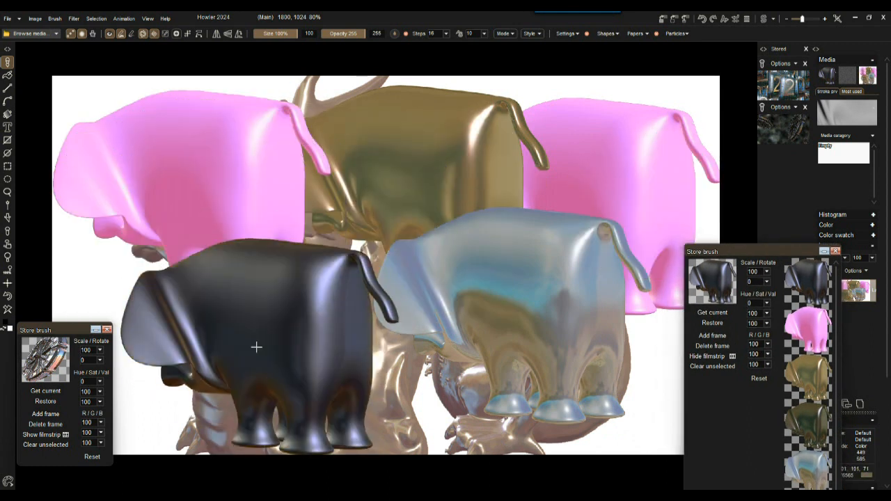
pyautogui.click(256, 347)
pyautogui.click(142, 273)
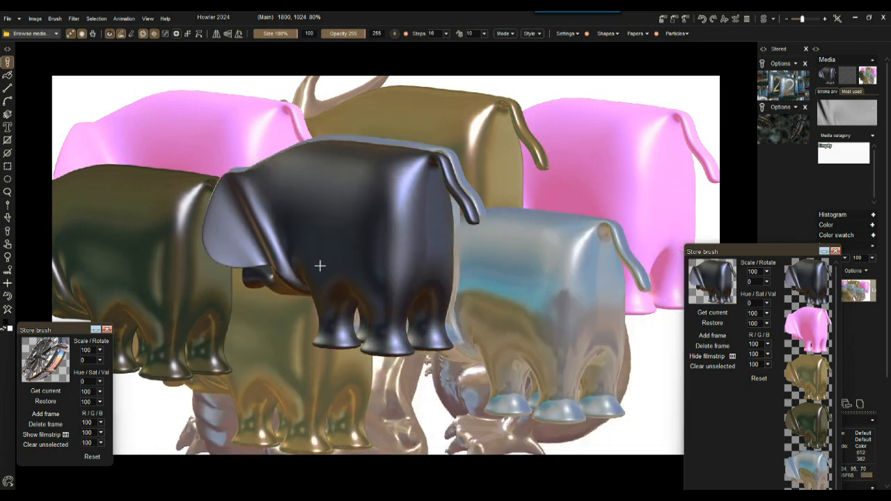
# Stamp a gold elephant right of the canvas center, a dark green one at the upper left and a pale blue one in the middle.
pyautogui.click(452, 237)
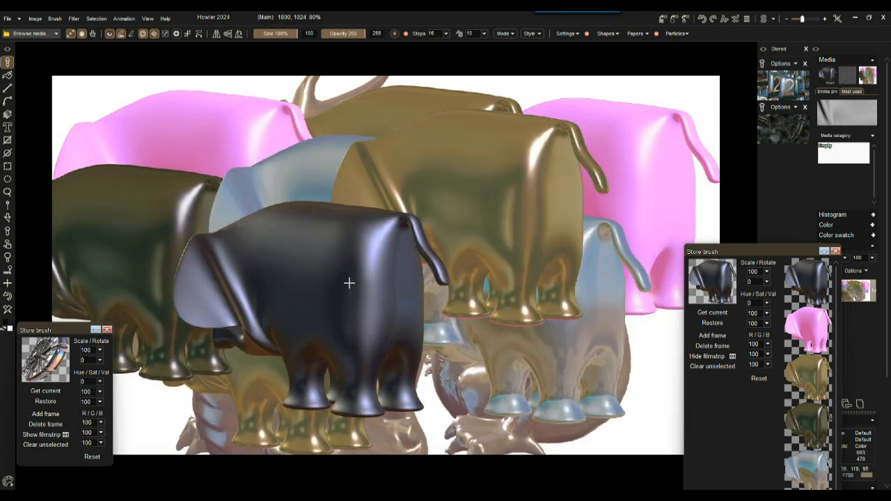
pyautogui.click(243, 183)
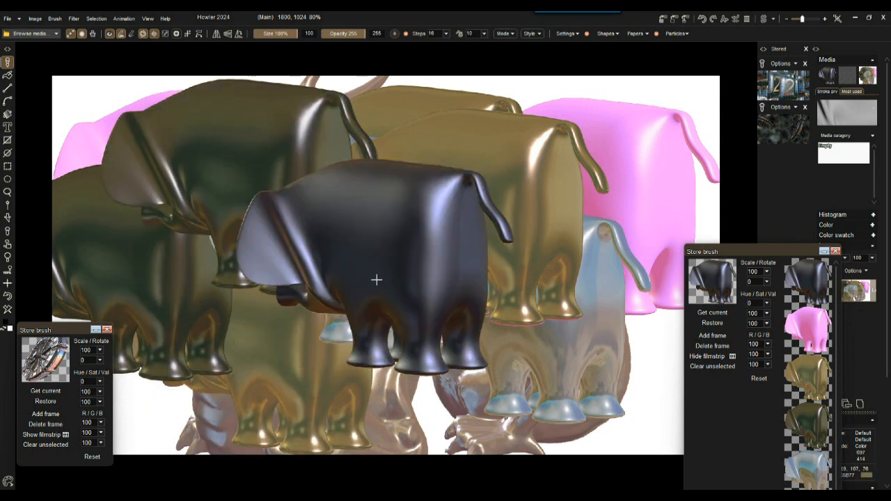
pyautogui.click(376, 279)
# Try two more elephant stamps and a continuous striped elephant stroke across the canvas, and undo all three.
pyautogui.click(571, 342)
pyautogui.click(305, 334)
pyautogui.moveTo(165, 284)
pyautogui.mouseDown()
pyautogui.moveTo(228, 240)
pyautogui.moveTo(423, 313)
pyautogui.moveTo(472, 396)
pyautogui.moveTo(587, 404)
pyautogui.mouseUp()
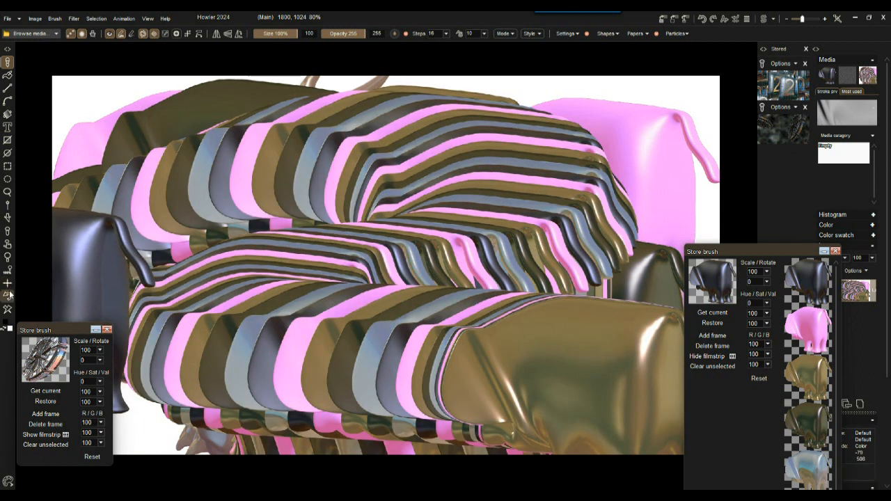
pyautogui.click(8, 295)
pyautogui.click(8, 295)
pyautogui.click(8, 295)
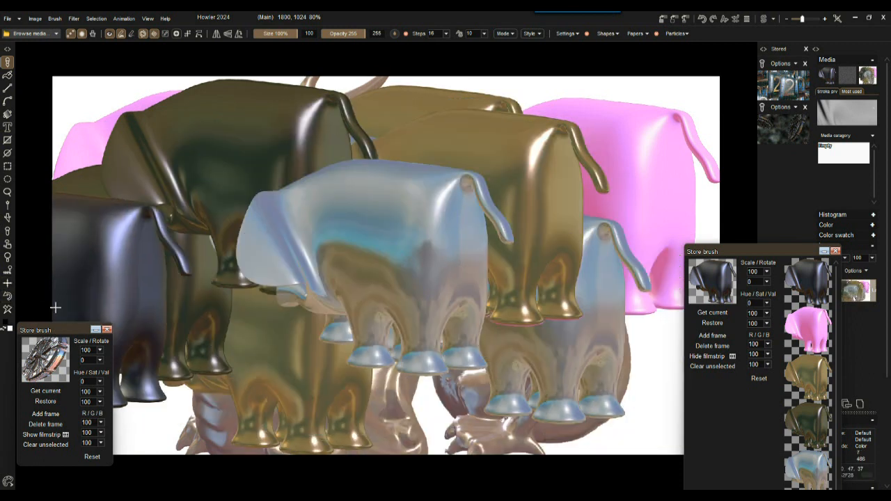
# Restore the stored mechanical wheel as the current brush and replace the elephant image with the stored dark space scene.
pyautogui.click(55, 363)
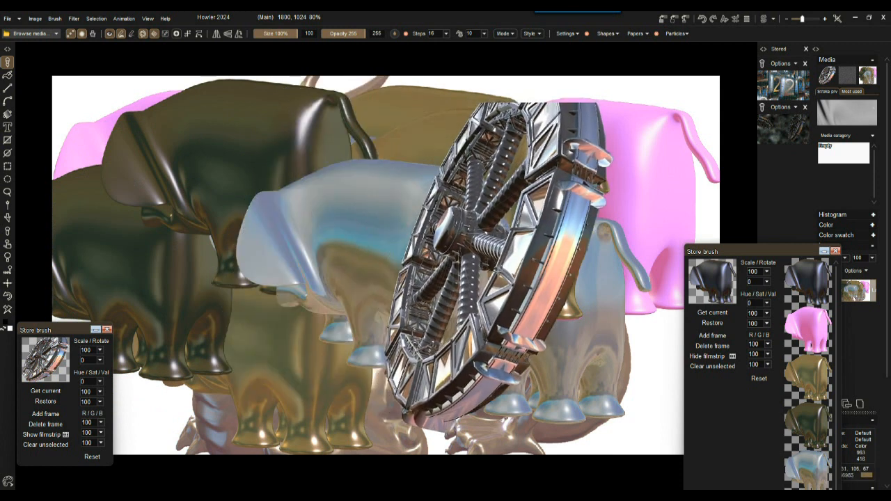
pyautogui.click(8, 309)
pyautogui.click(782, 130)
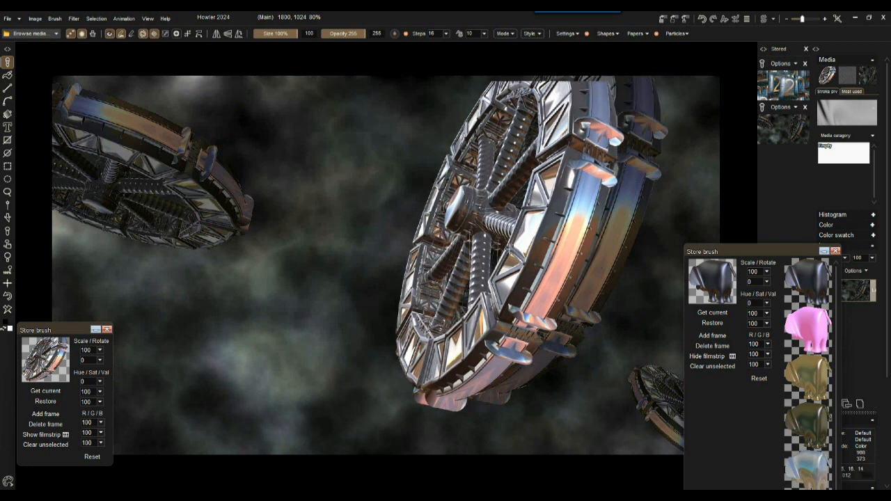
# Move the elephant brush panel up fully into view, and clear the canvas to white with the brush preview turned off.
pyautogui.moveTo(775, 252); pyautogui.dragTo(790, 230)
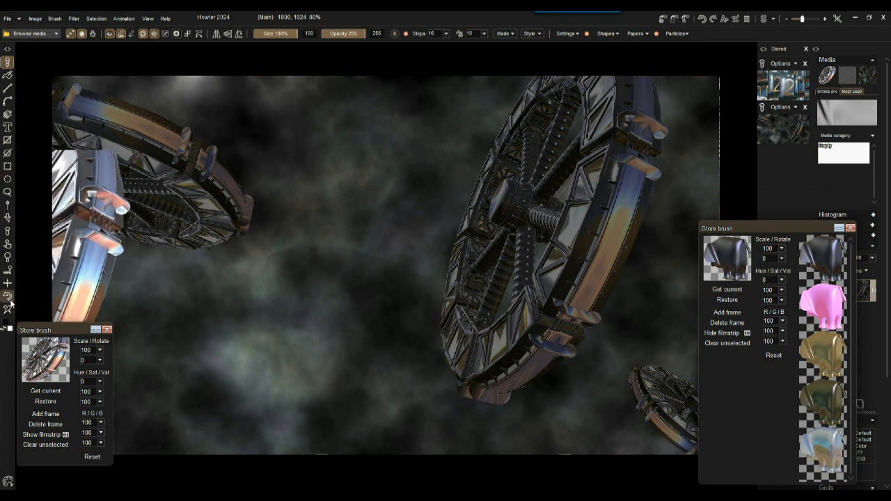
pyautogui.click(9, 312)
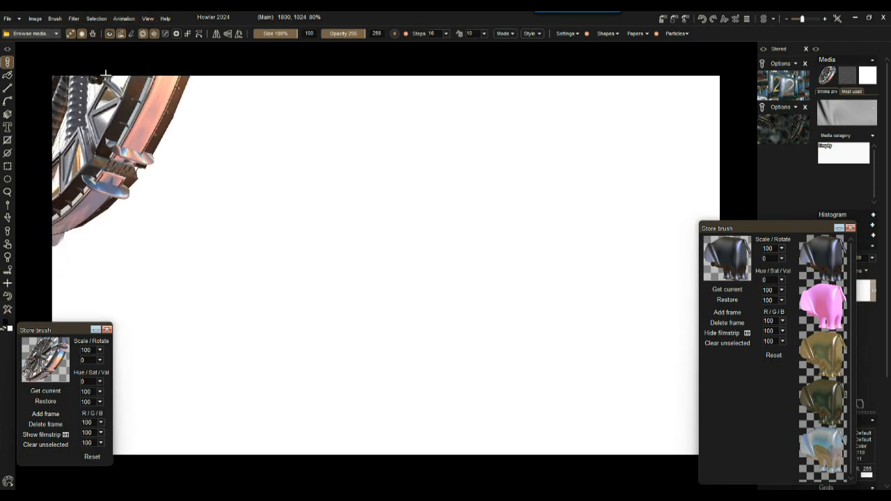
pyautogui.click(109, 33)
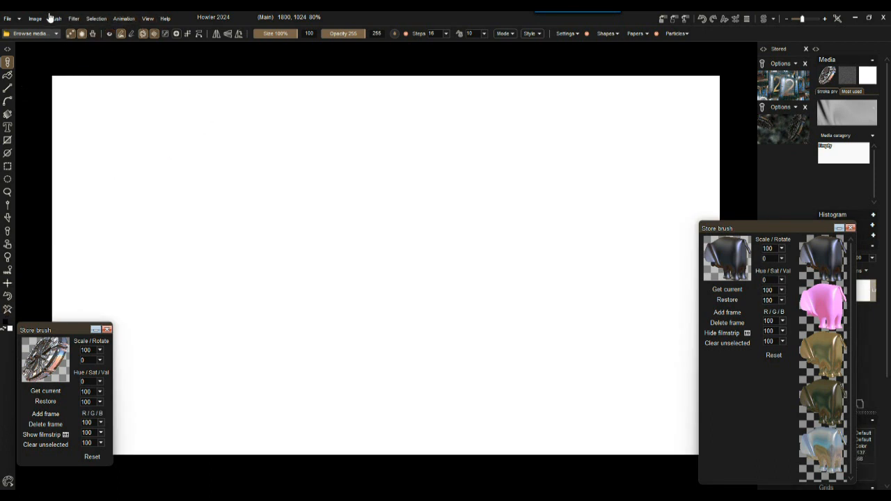
# Fill the blank canvas with multicolored Plasma noise, keeping the filter's default settings.
pyautogui.click(74, 20)
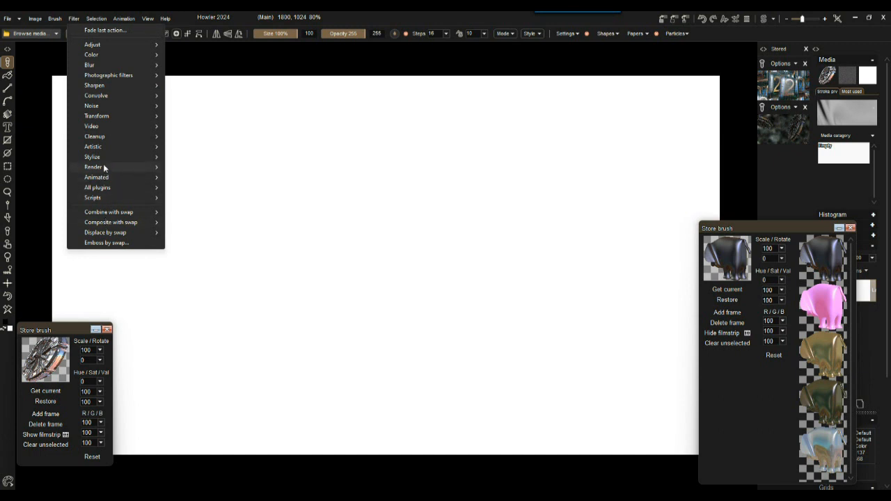
pyautogui.moveTo(103, 167)
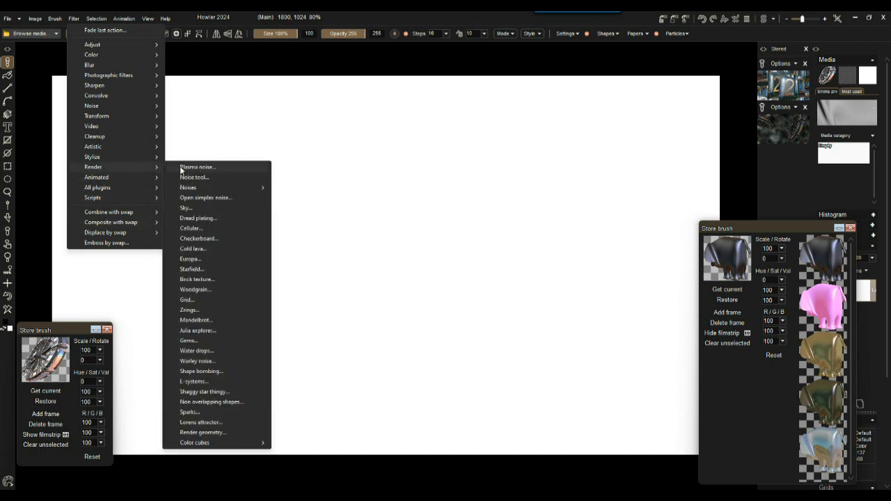
pyautogui.click(182, 167)
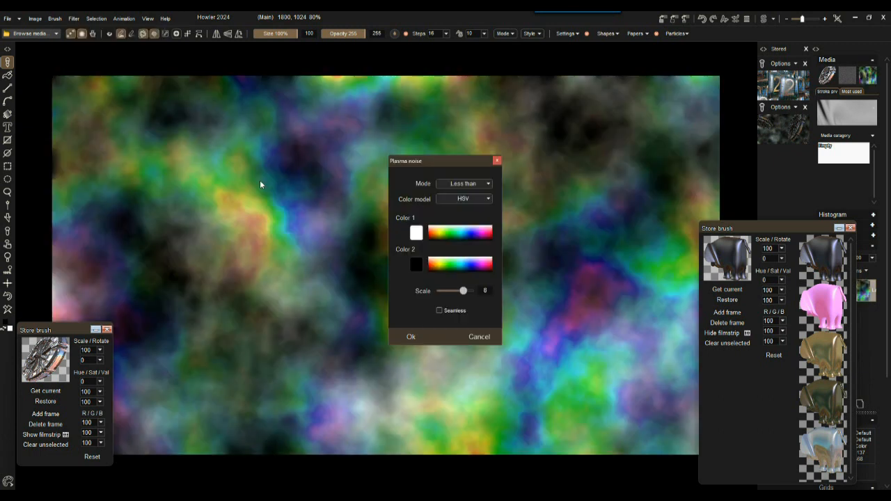
pyautogui.click(410, 337)
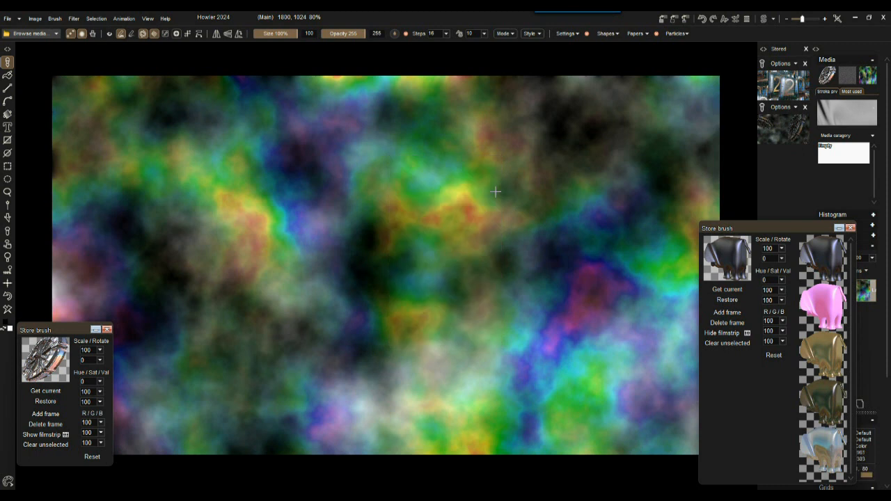
# Convert the plasma image to grayscale through a red-orange colored lens and store a copy of the result.
pyautogui.click(35, 19)
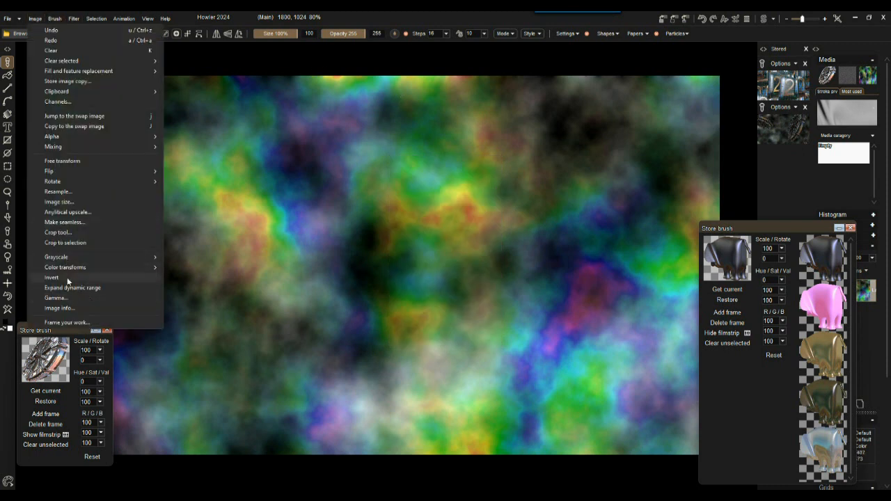
pyautogui.moveTo(75, 257)
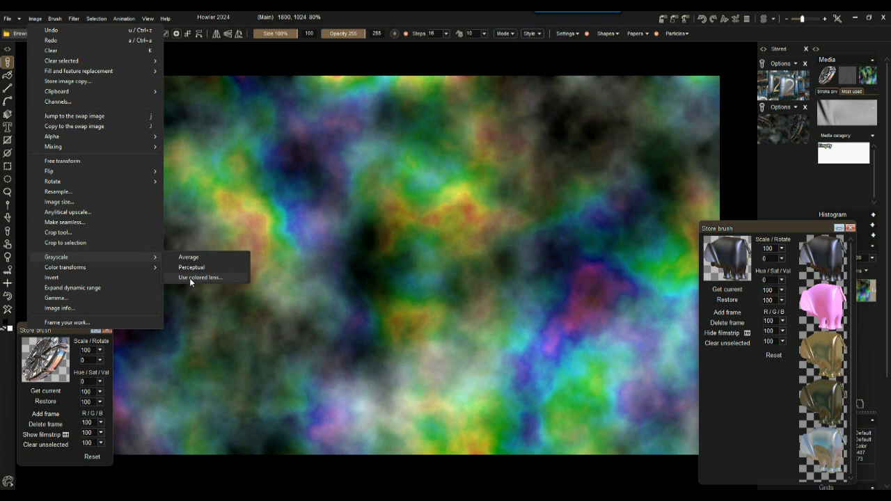
pyautogui.click(198, 278)
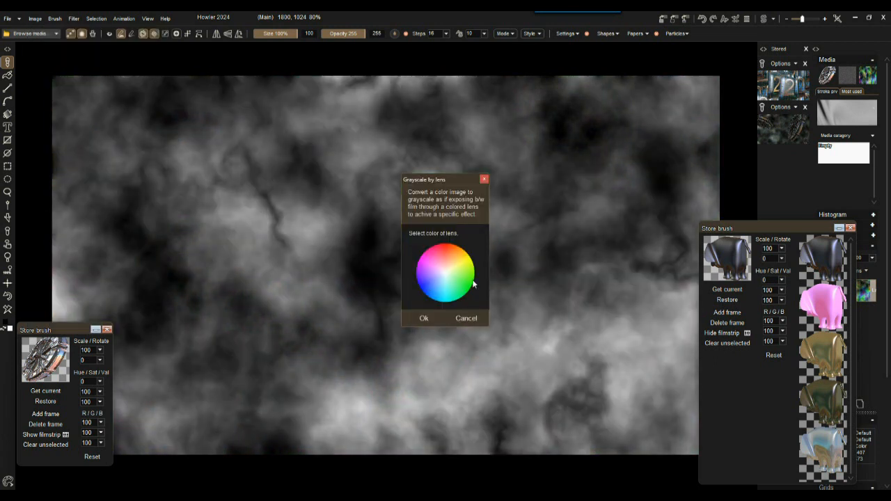
pyautogui.moveTo(473, 284)
pyautogui.mouseDown()
pyautogui.moveTo(436, 263)
pyautogui.moveTo(450, 252)
pyautogui.mouseUp()
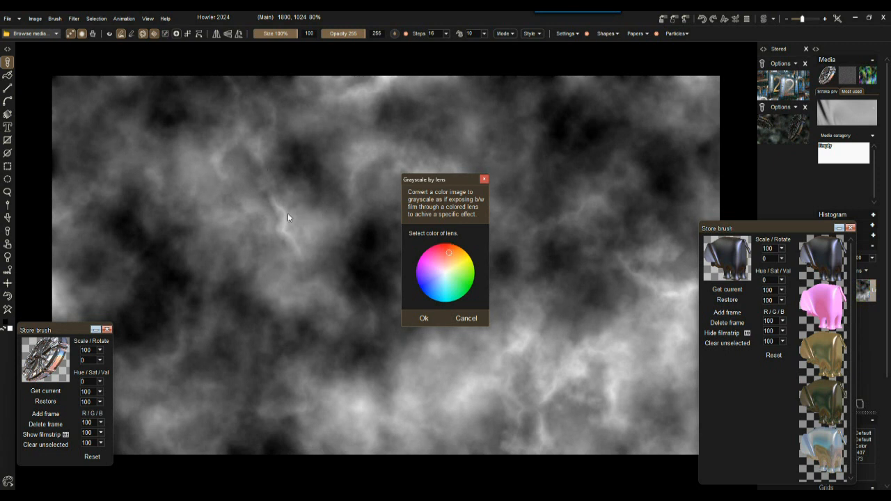
pyautogui.click(424, 318)
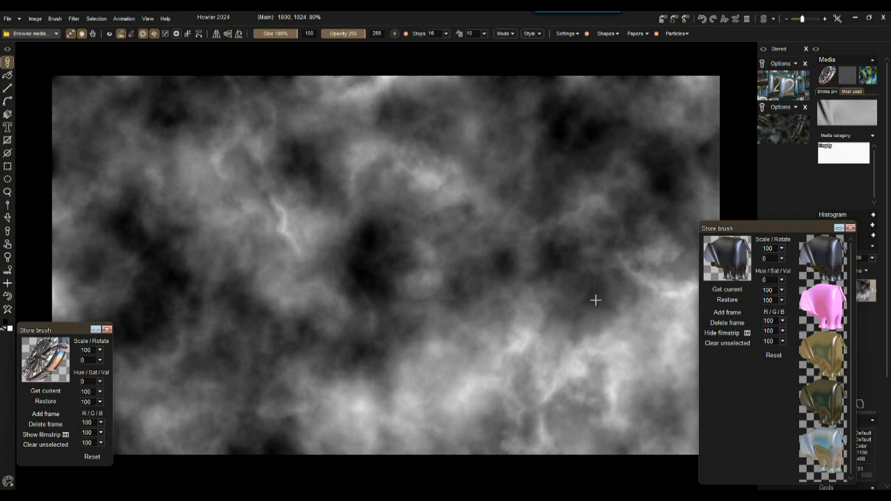
pyautogui.click(663, 19)
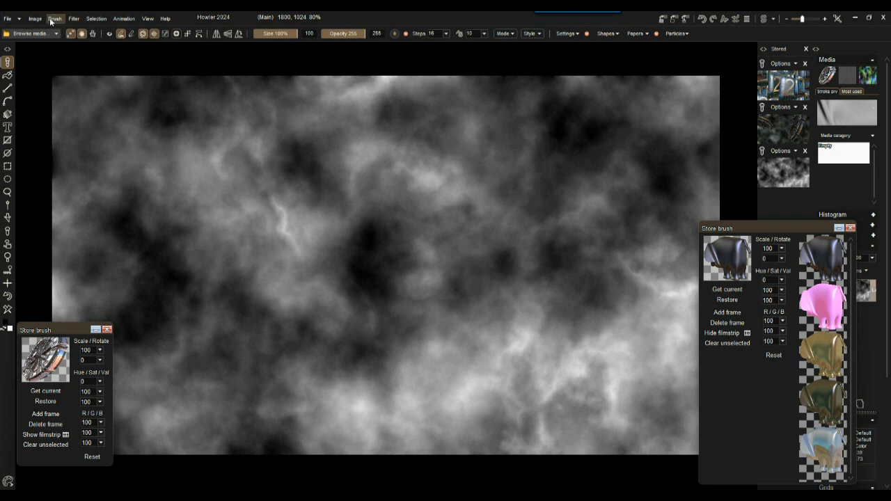
# Start Render geometry and load MER.obj from the MER folder inside $ GOOD4DEMO in the 3D OBJ2 folder on the DATA (F:) drive.
pyautogui.click(74, 19)
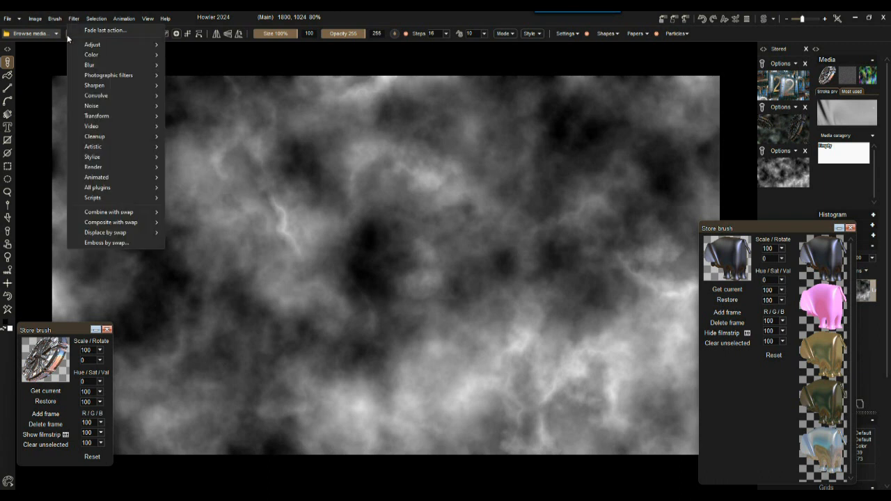
pyautogui.moveTo(101, 168)
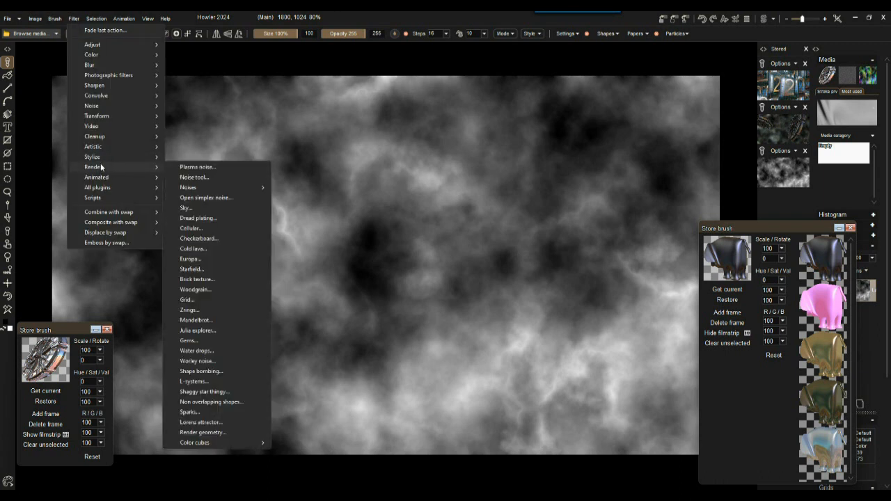
pyautogui.click(202, 433)
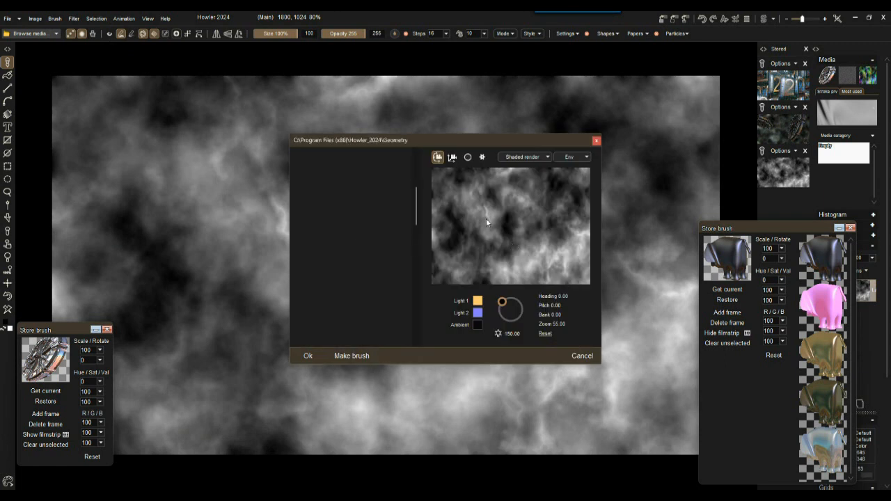
pyautogui.scroll(-5, 417, 284)
pyautogui.scroll(-10, 415, 290)
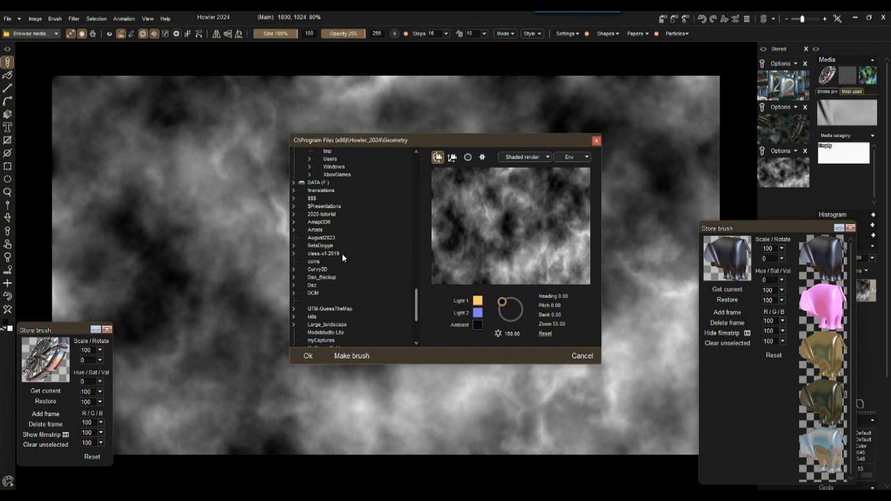
pyautogui.click(322, 184)
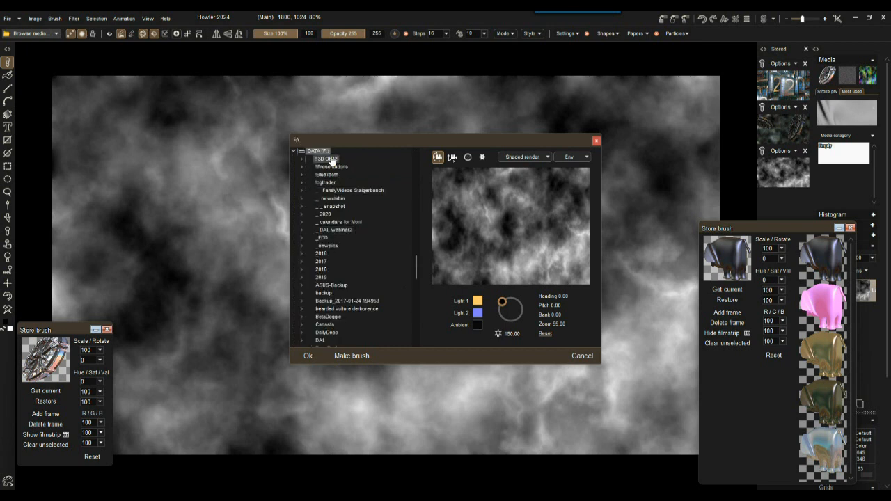
pyautogui.click(324, 160)
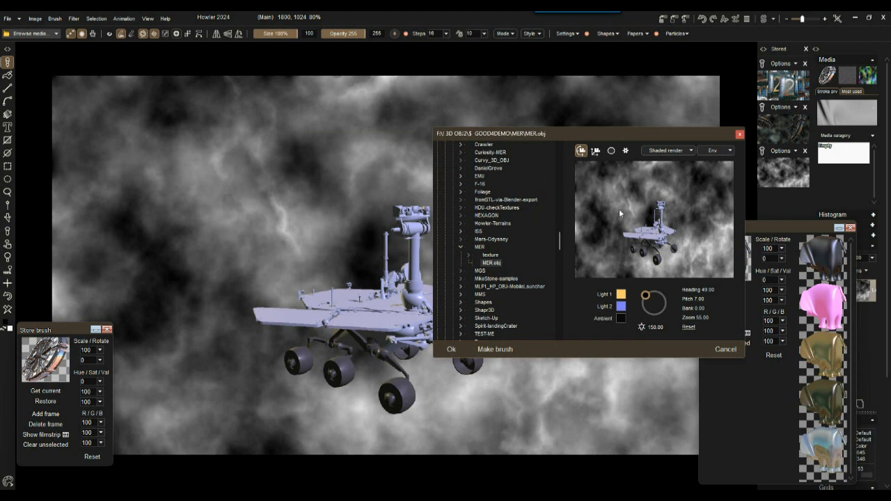
# Move the geometry window clear of the rover and rotate the model to a heading of about 61.5.
pyautogui.moveTo(629, 134); pyautogui.dragTo(723, 201)
pyautogui.moveTo(751, 265); pyautogui.dragTo(734, 273)
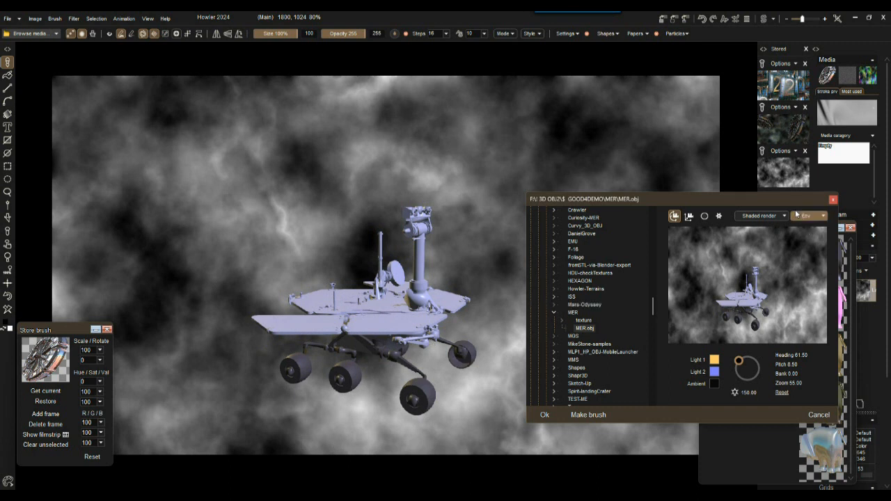
# Open the rover's material settings and give Material 2 a roughness of 0.63 and a metallic value of .93.
pyautogui.click(704, 218)
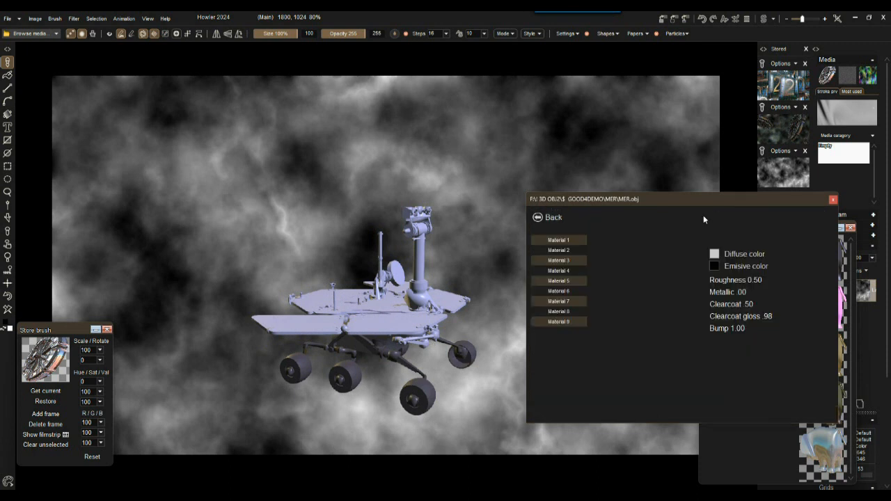
pyautogui.click(561, 252)
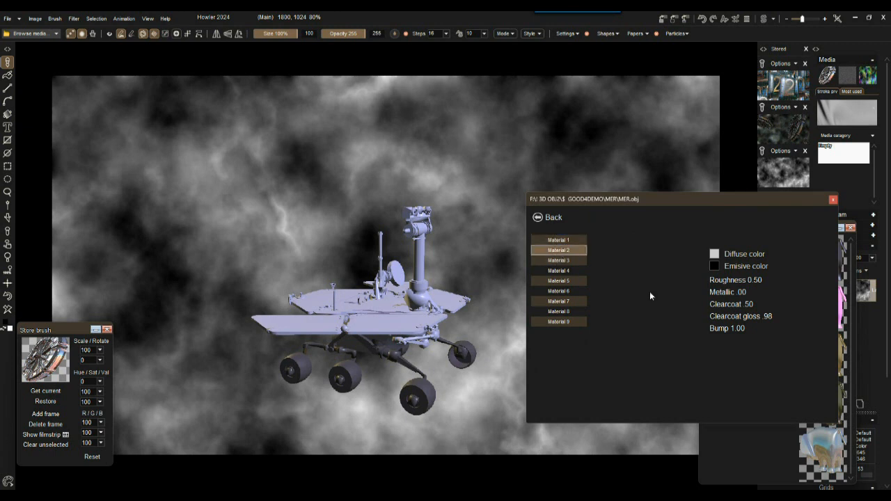
pyautogui.moveTo(785, 280); pyautogui.dragTo(736, 292)
pyautogui.moveTo(816, 289); pyautogui.dragTo(832, 293)
pyautogui.moveTo(768, 282); pyautogui.dragTo(733, 287)
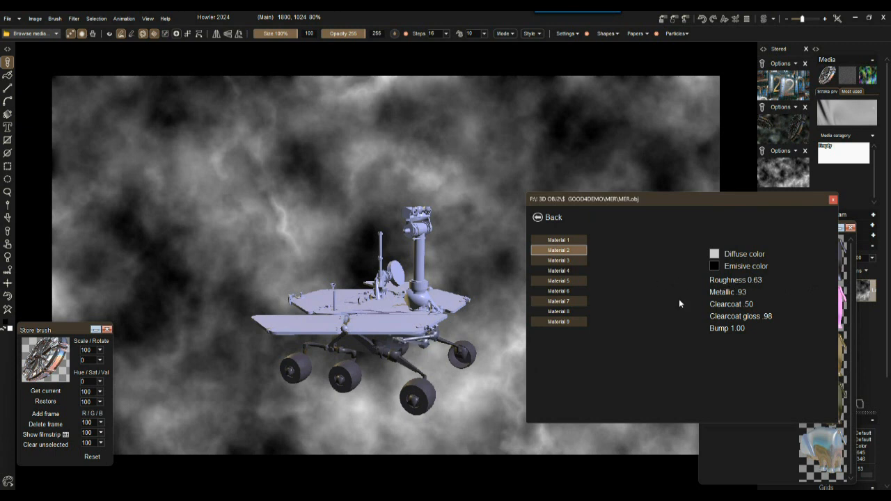
# Set the metallic value of Material 1 and Material 3 to 1.00, and raise Material 3's clearcoat to about .72.
pyautogui.click(558, 240)
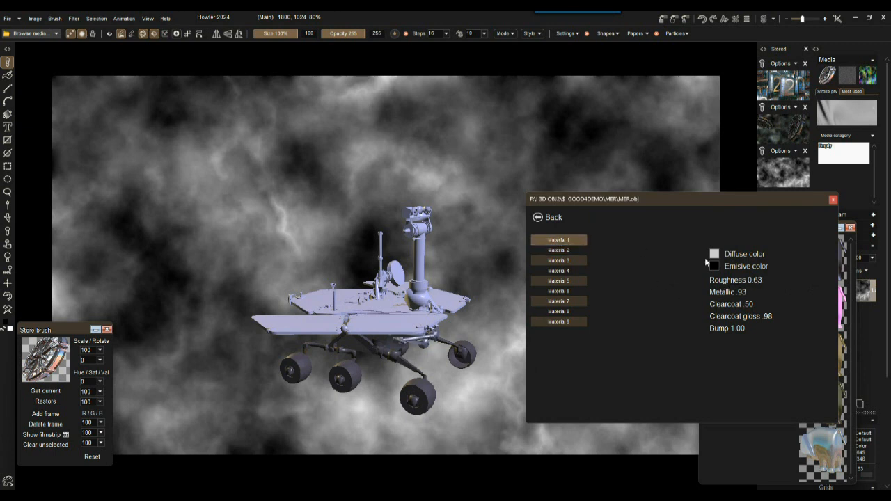
pyautogui.moveTo(789, 289); pyautogui.dragTo(846, 290)
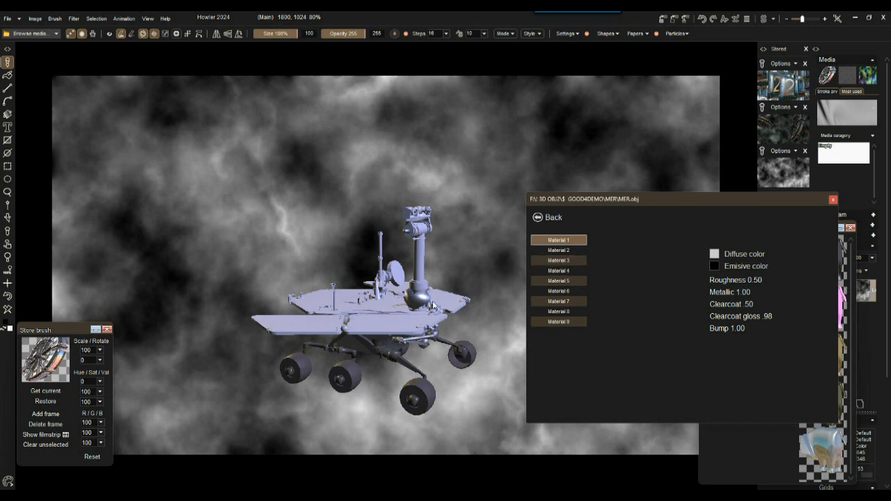
pyautogui.click(563, 261)
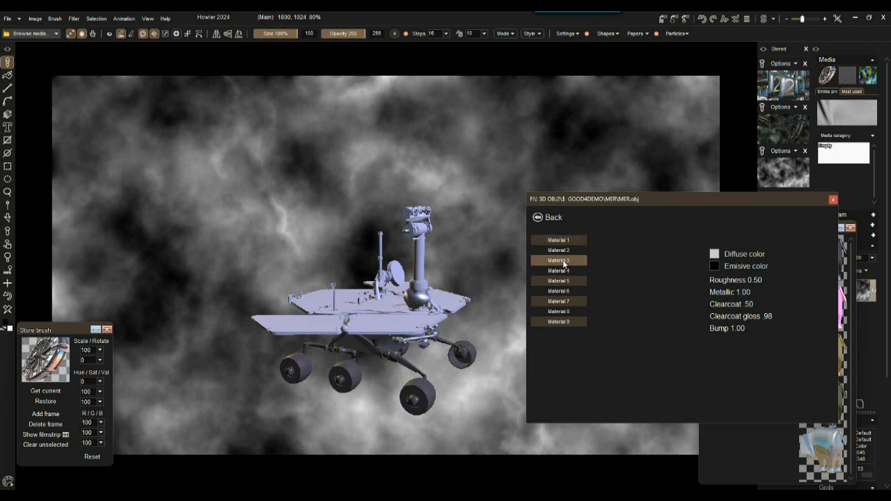
pyautogui.moveTo(741, 292); pyautogui.dragTo(837, 289)
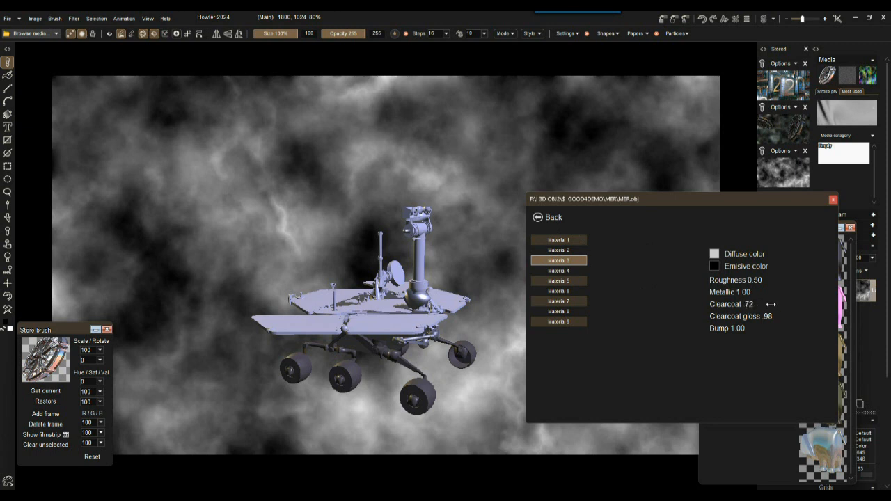
# Set Material 4's metallic value to .58, and give Material 5 a roughness of 0.15 and a metallic value of .60.
pyautogui.click(561, 271)
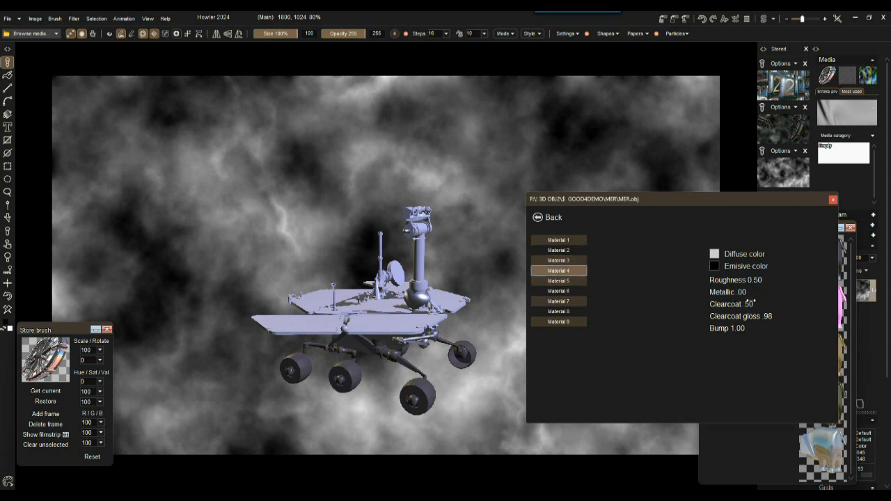
pyautogui.moveTo(754, 291)
pyautogui.mouseDown()
pyautogui.moveTo(808, 290)
pyautogui.moveTo(797, 293)
pyautogui.mouseUp()
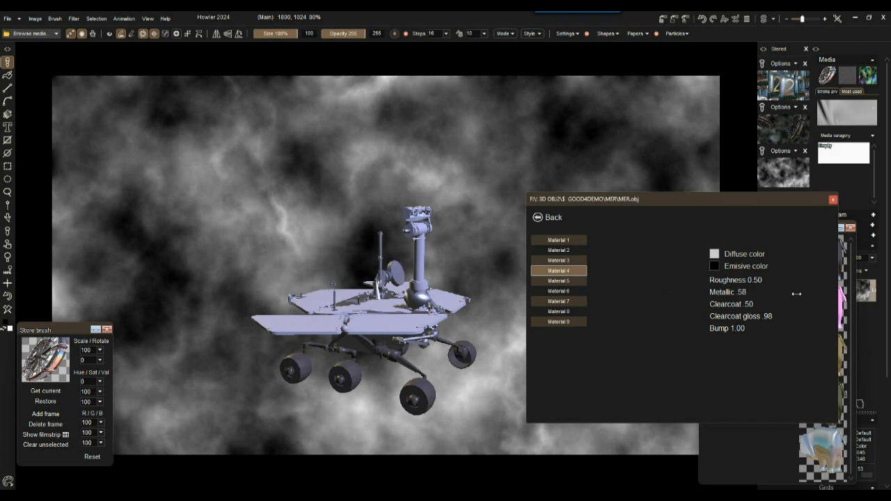
pyautogui.click(562, 281)
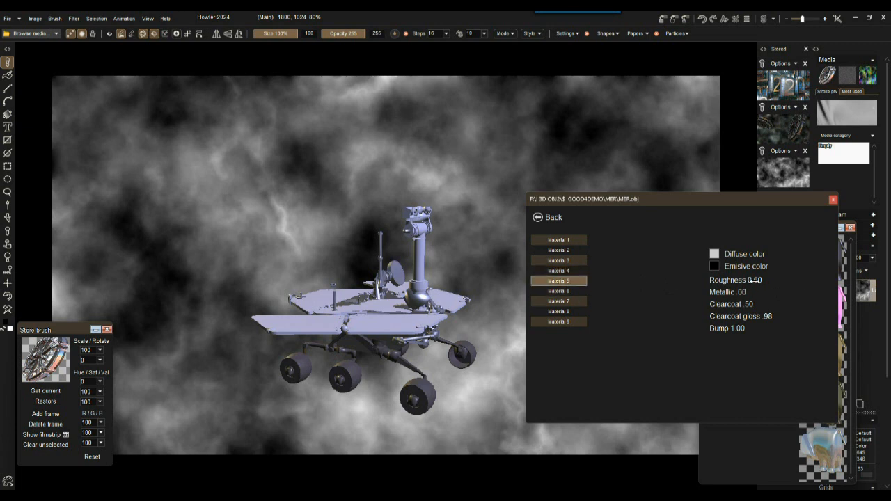
pyautogui.moveTo(735, 281); pyautogui.dragTo(801, 296)
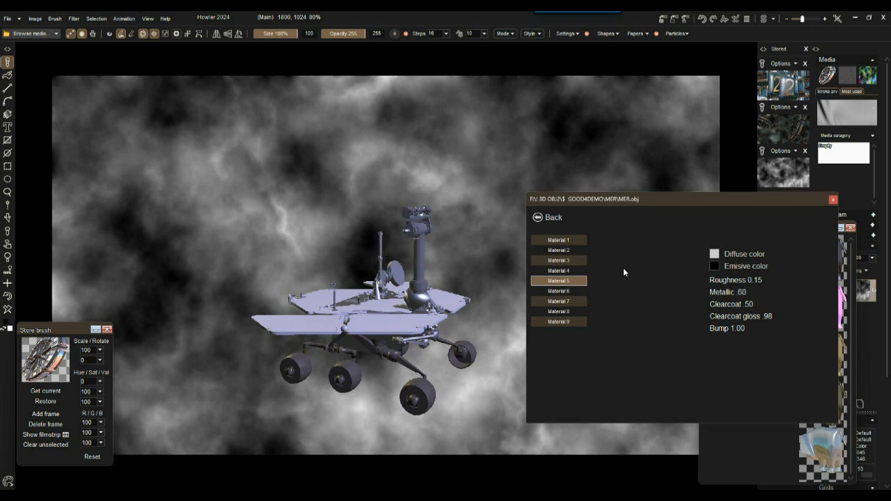
# Set Material 6's metallic value to .81, and give Material 7 a metallic value of .97 and a roughness of 0.33.
pyautogui.click(558, 291)
pyautogui.moveTo(776, 292); pyautogui.dragTo(816, 290)
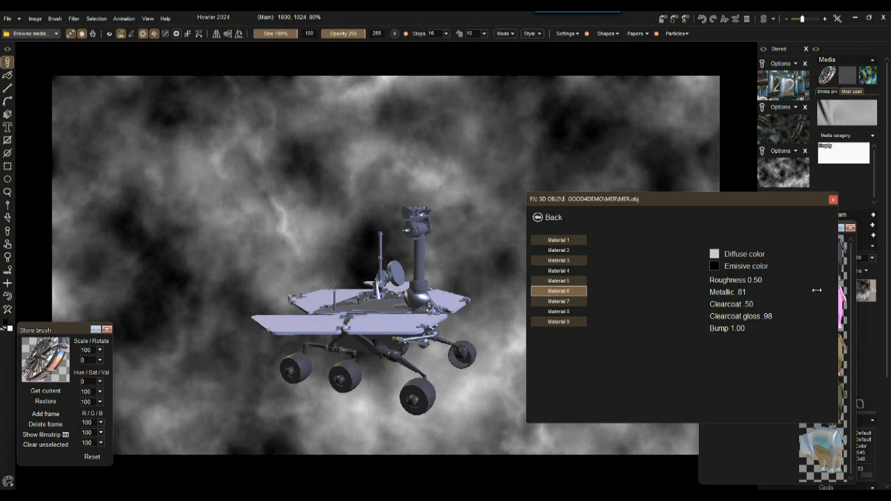
pyautogui.click(558, 301)
pyautogui.moveTo(739, 292); pyautogui.dragTo(830, 293)
pyautogui.moveTo(758, 279); pyautogui.dragTo(737, 295)
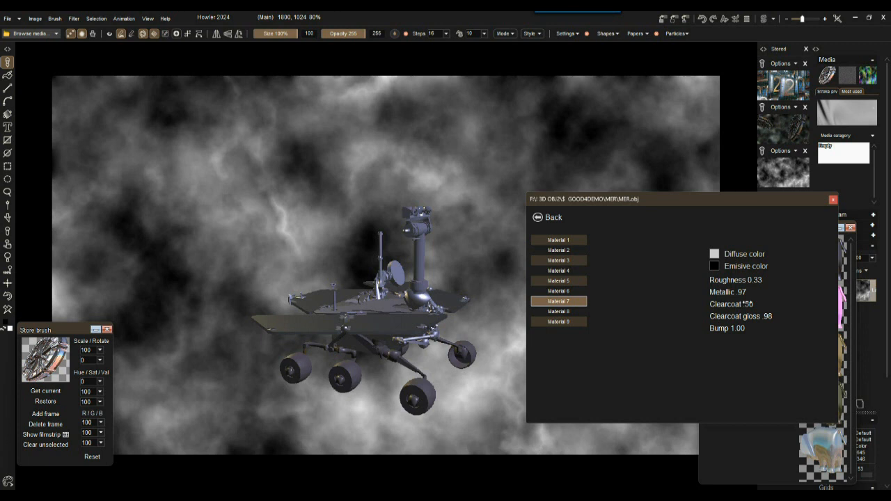
# Raise Material 8's metallic value, give Material 9 a metallic value of .64 with adjusted clearcoat gloss, and leave the material settings.
pyautogui.click(569, 312)
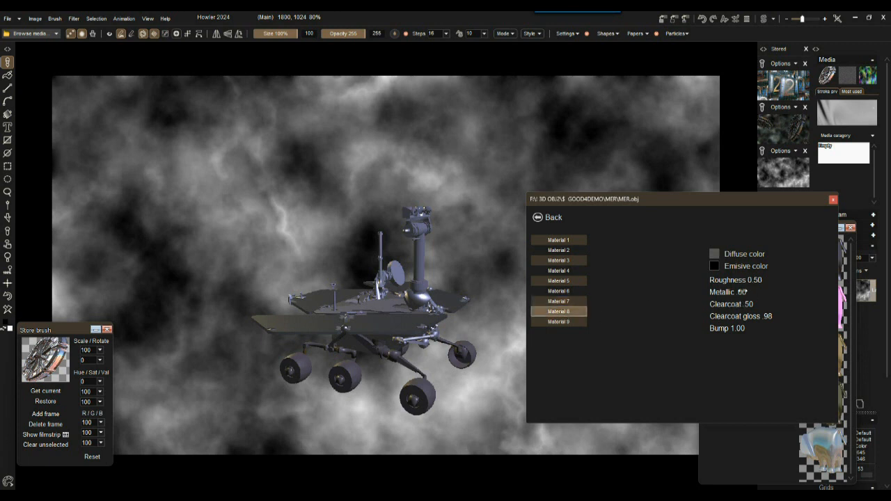
pyautogui.moveTo(743, 293); pyautogui.dragTo(782, 284)
pyautogui.click(557, 324)
pyautogui.moveTo(744, 292)
pyautogui.mouseDown()
pyautogui.moveTo(834, 294)
pyautogui.moveTo(796, 295)
pyautogui.mouseUp()
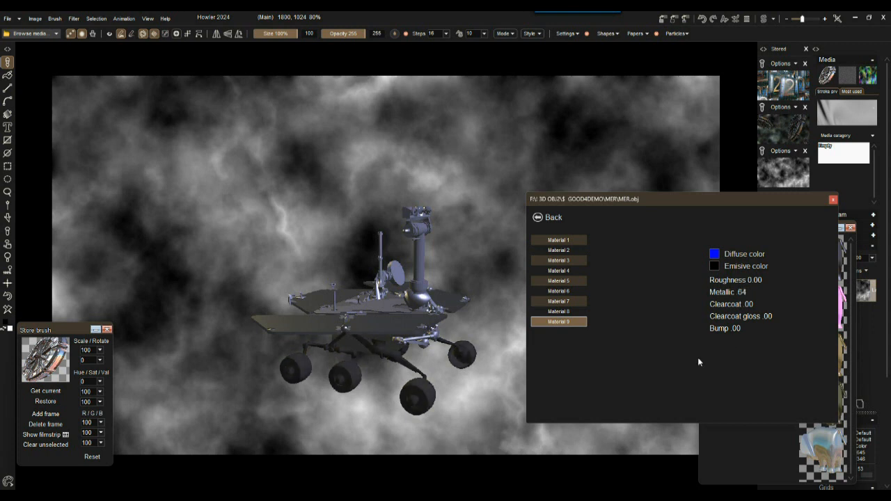
pyautogui.moveTo(768, 316)
pyautogui.mouseDown()
pyautogui.moveTo(788, 313)
pyautogui.moveTo(765, 314)
pyautogui.moveTo(782, 304)
pyautogui.moveTo(792, 327)
pyautogui.moveTo(766, 319)
pyautogui.mouseUp()
pyautogui.click(553, 218)
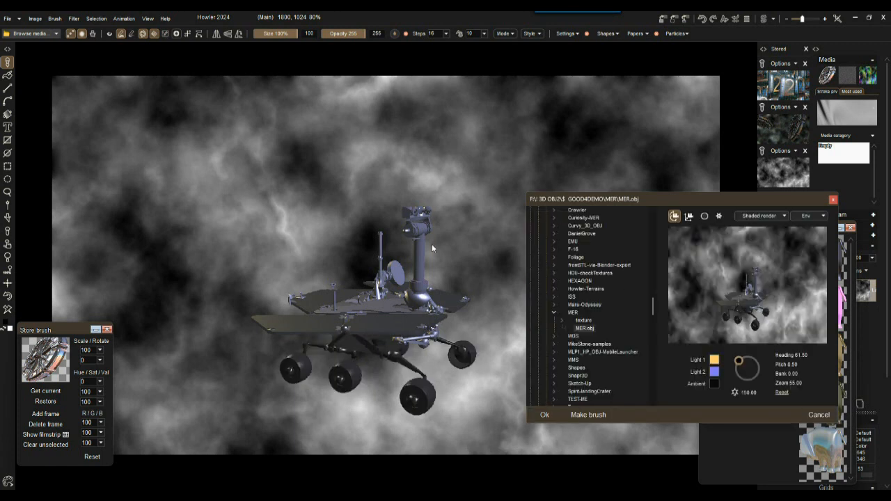
# Turn the rover to heading -226 and pitch 15, and shift the light direction slightly clockwise so its panels catch the warm light.
pyautogui.moveTo(754, 281); pyautogui.dragTo(486, 287)
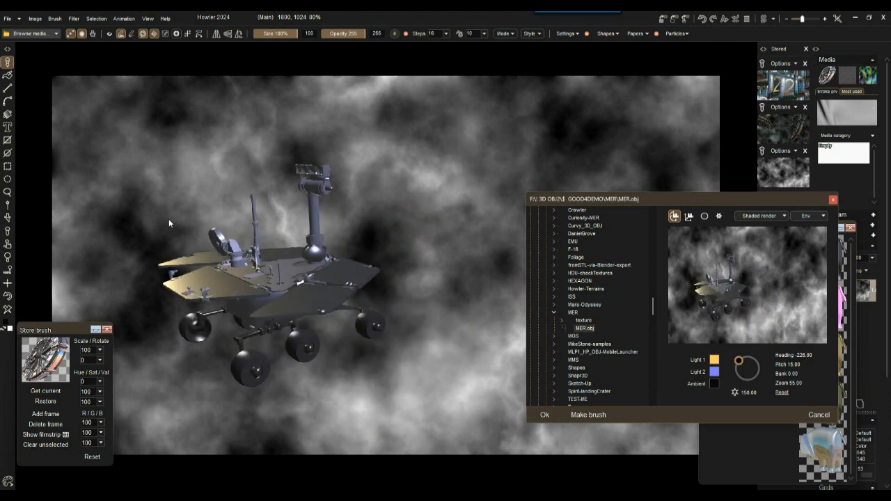
pyautogui.moveTo(739, 363); pyautogui.dragTo(742, 358)
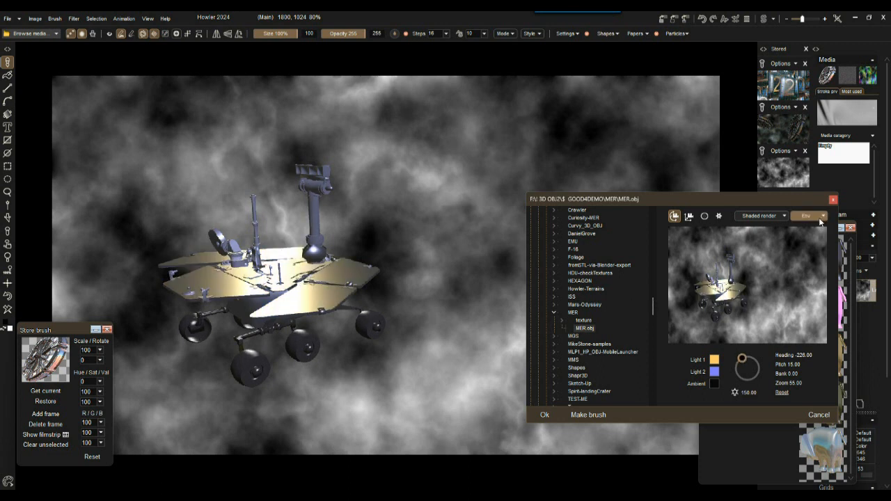
# Try two environment maps on the rover, ending with the gray-brown one, and rotate it to heading -178.5 and pitch 11.5.
pyautogui.click(822, 221)
pyautogui.click(809, 372)
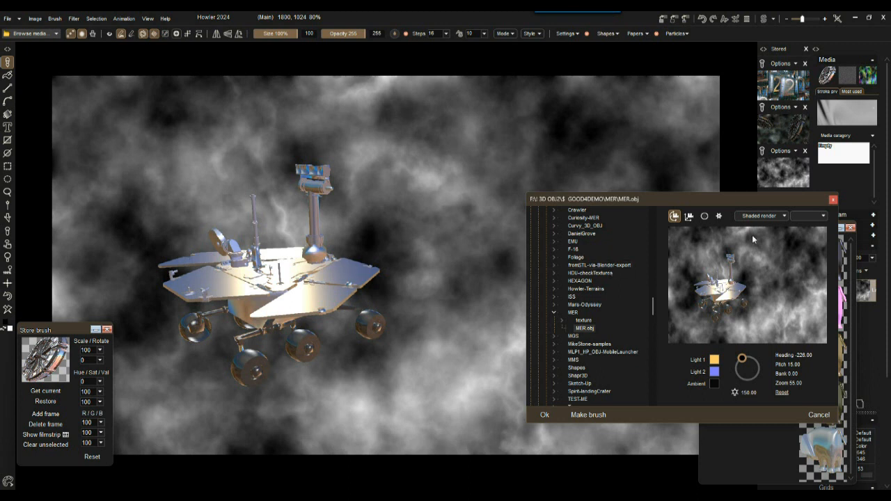
pyautogui.click(806, 217)
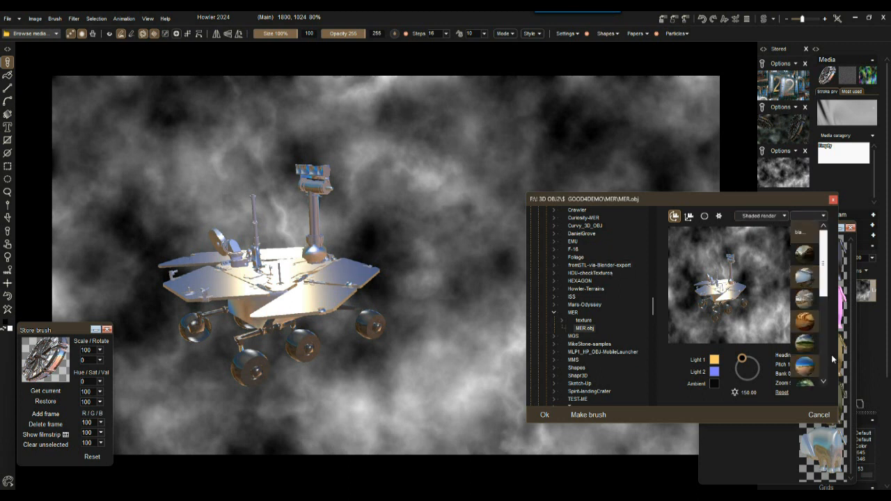
pyautogui.scroll(-1, 826, 301)
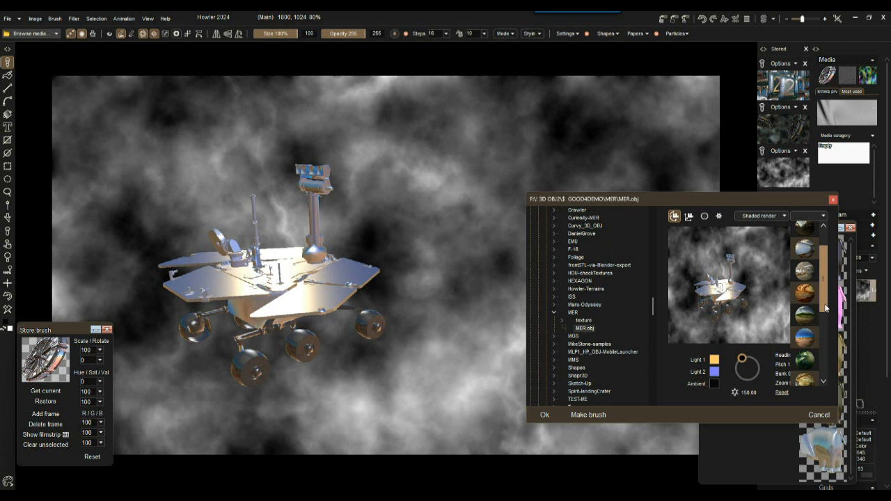
pyautogui.click(802, 272)
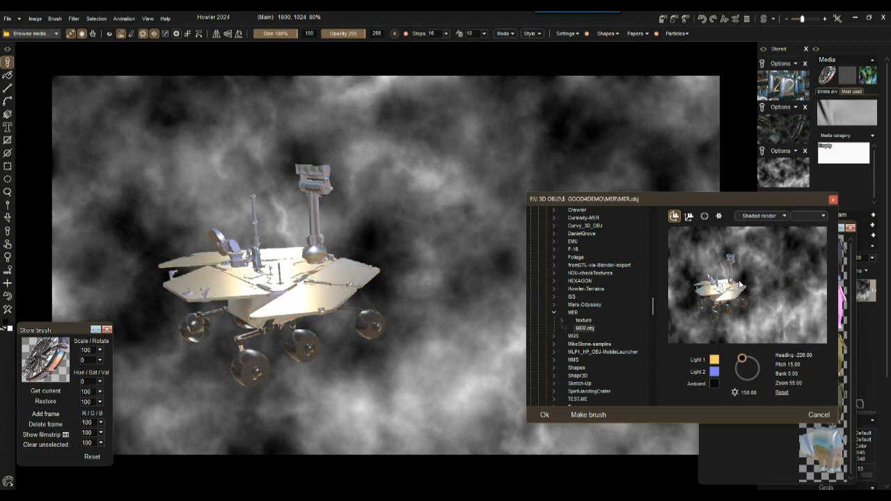
pyautogui.moveTo(719, 279); pyautogui.dragTo(776, 291)
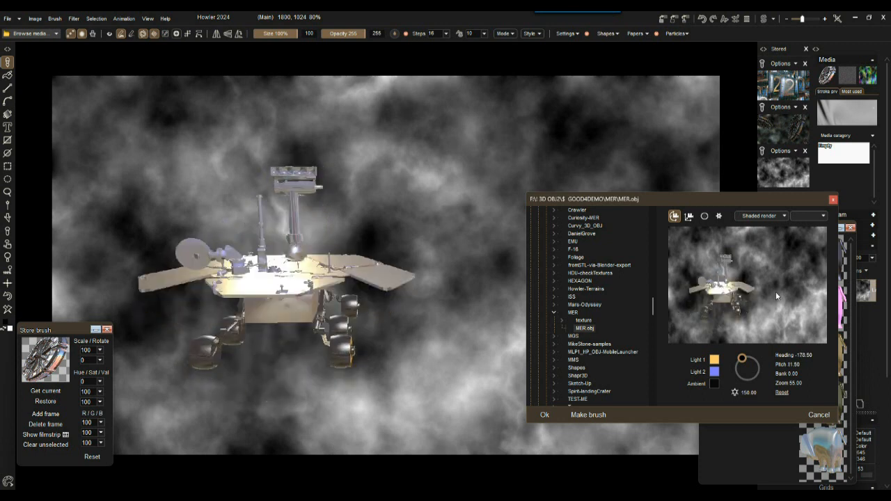
# Try the green environment map on the rover and rotate it to heading -222 and pitch 16.5.
pyautogui.click(824, 216)
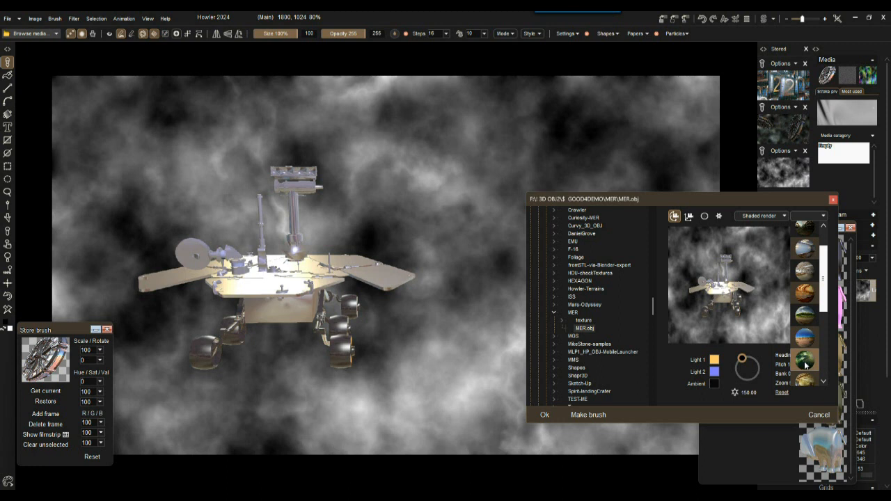
pyautogui.click(807, 367)
pyautogui.moveTo(744, 272); pyautogui.dragTo(699, 290)
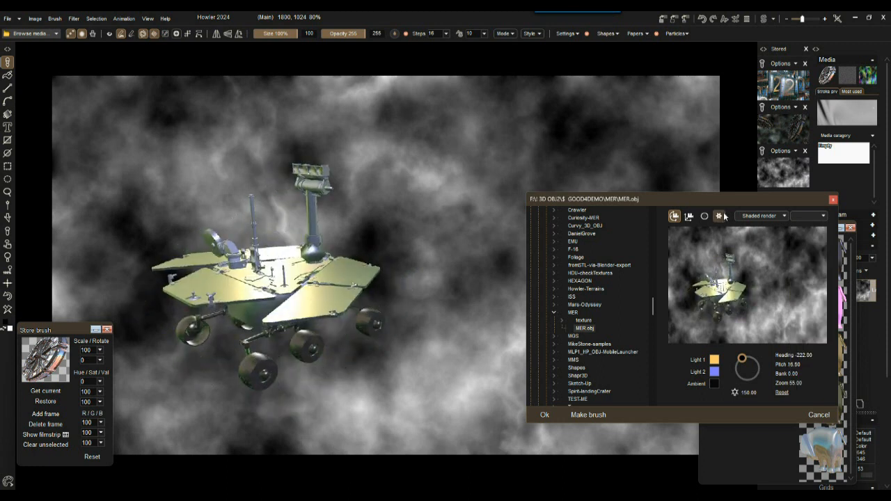
# Apply an environment map from further down the list and rotate the rover to heading -238 and pitch 24.
pyautogui.click(822, 217)
pyautogui.moveTo(827, 301); pyautogui.dragTo(827, 336)
pyautogui.click(816, 271)
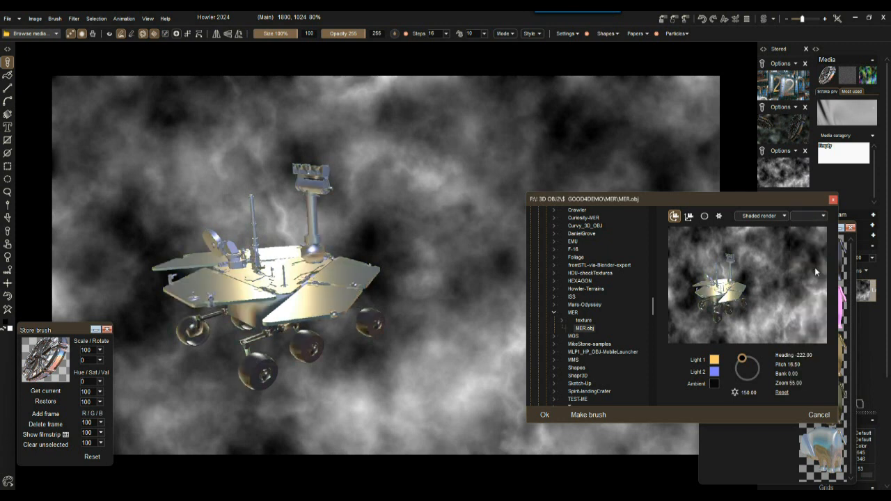
pyautogui.moveTo(713, 257); pyautogui.dragTo(720, 283)
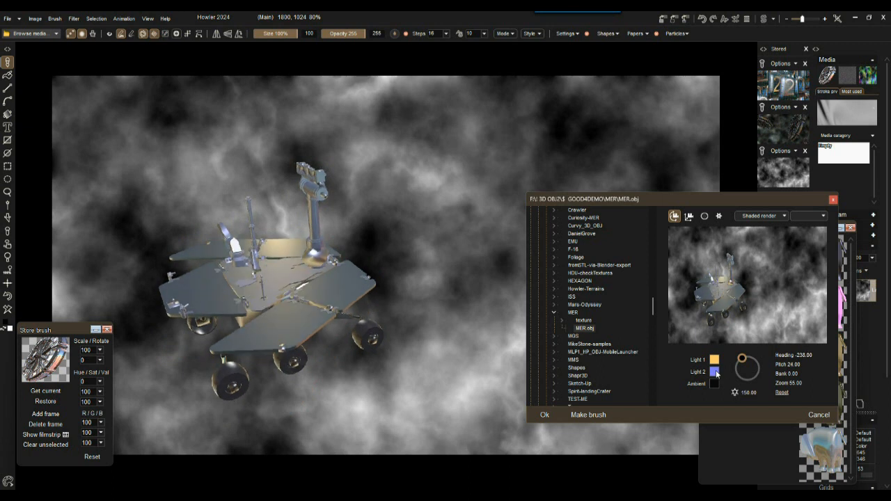
# Raise the light brightness value to 211.00.
pyautogui.moveTo(841, 396); pyautogui.dragTo(295, 368)
pyautogui.moveTo(615, 392); pyautogui.dragTo(888, 385)
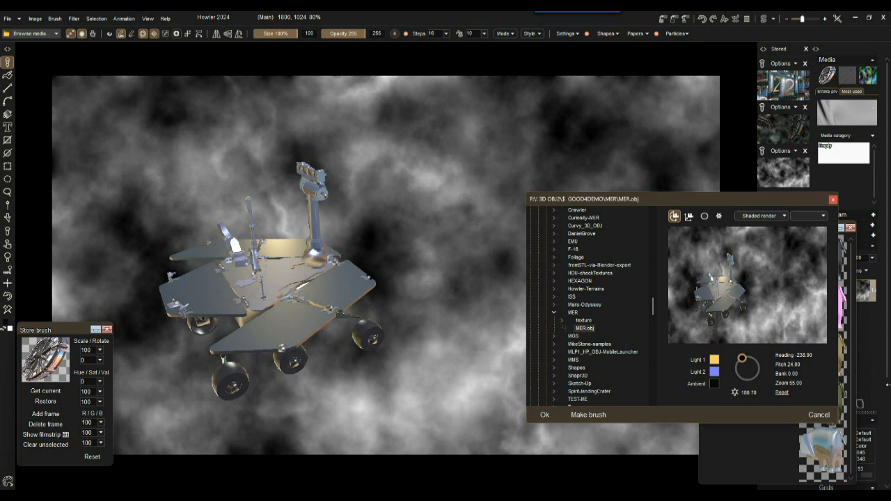
pyautogui.moveTo(749, 395); pyautogui.dragTo(818, 365)
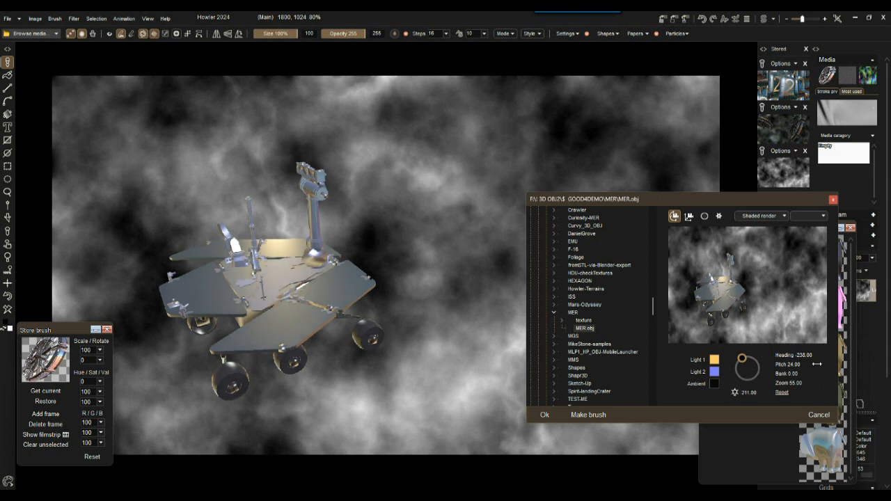
# Set the ambient light to a very dark red and rotate the rover to heading -235.5 and pitch 12.
pyautogui.click(714, 385)
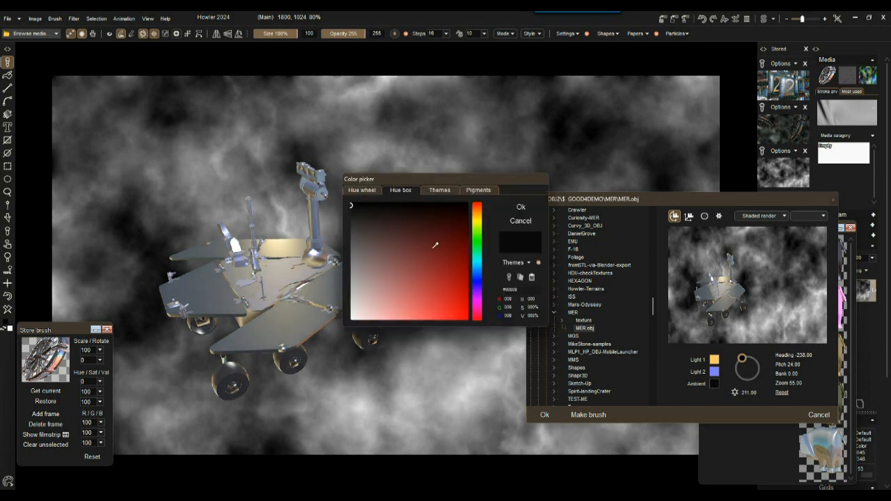
pyautogui.click(430, 223)
pyautogui.click(521, 207)
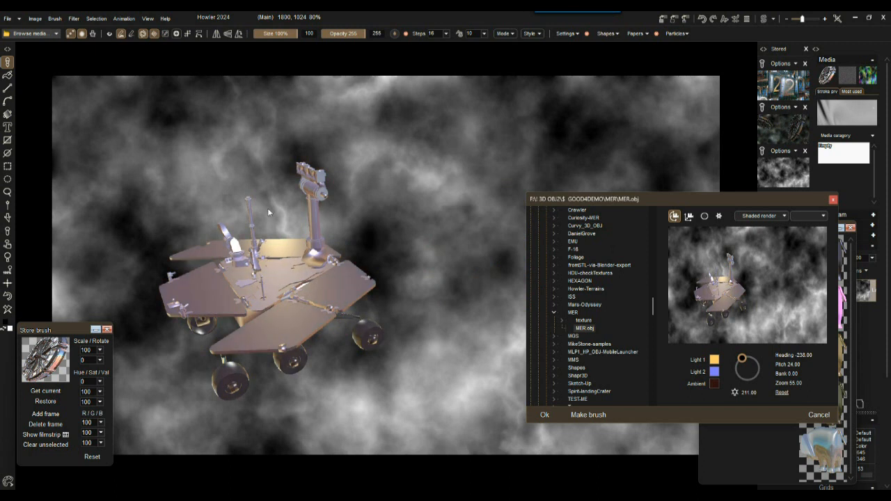
pyautogui.moveTo(719, 293); pyautogui.dragTo(721, 281)
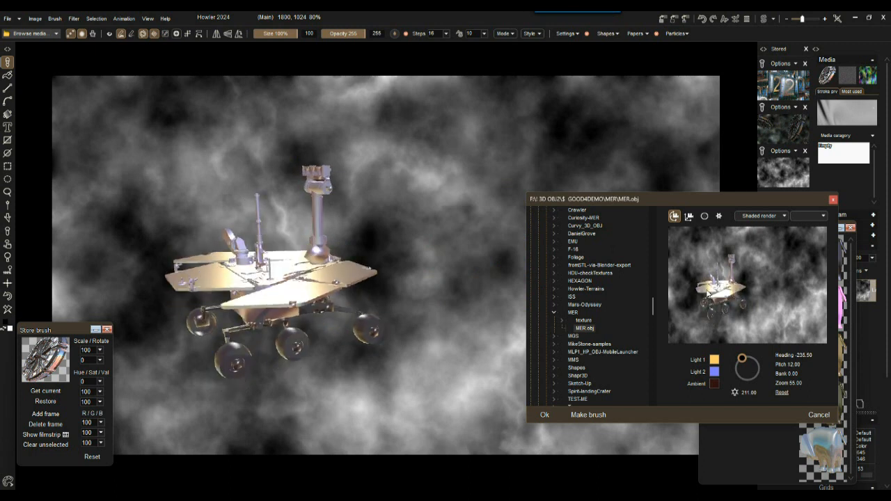
# Move the camera closer so the rover fills the left half of the canvas, and accept the render.
pyautogui.click(689, 216)
pyautogui.moveTo(722, 294); pyautogui.dragTo(751, 320)
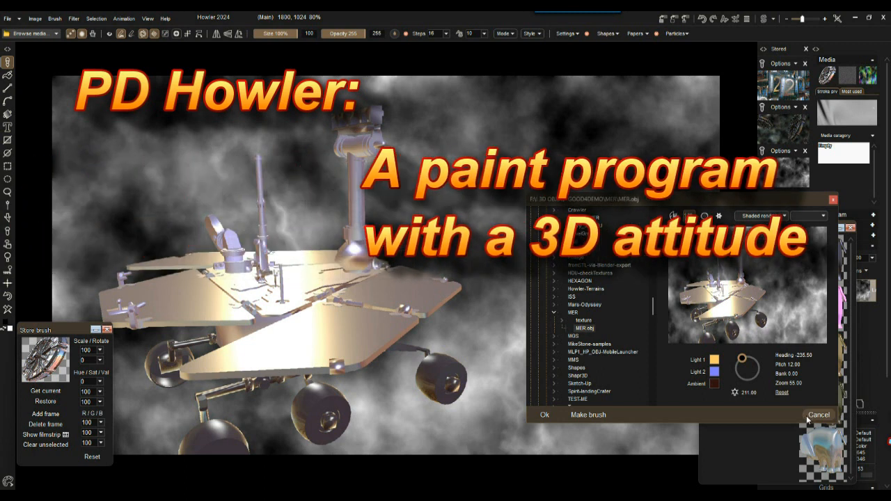
pyautogui.click(549, 414)
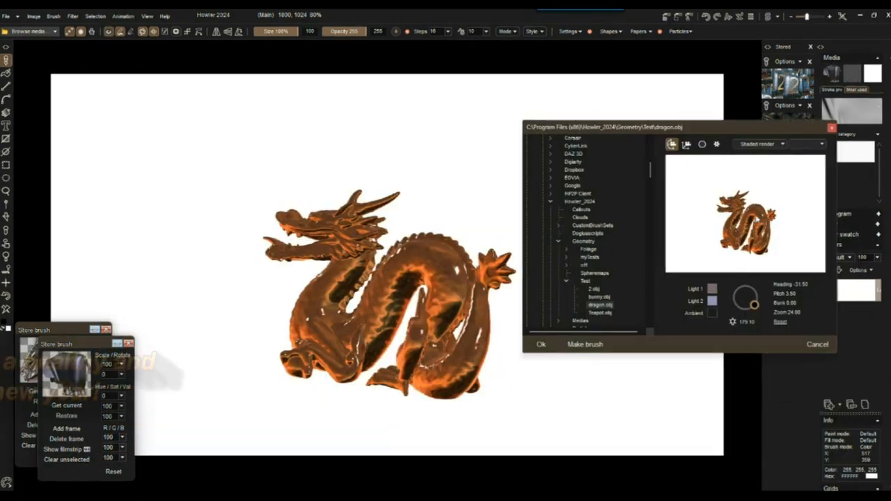
# Adjust the light direction and environment map on the dragon model, then rotate and enlarge it to show its head and body.
pyautogui.moveTo(791, 298); pyautogui.dragTo(766, 297)
pyautogui.click(845, 131)
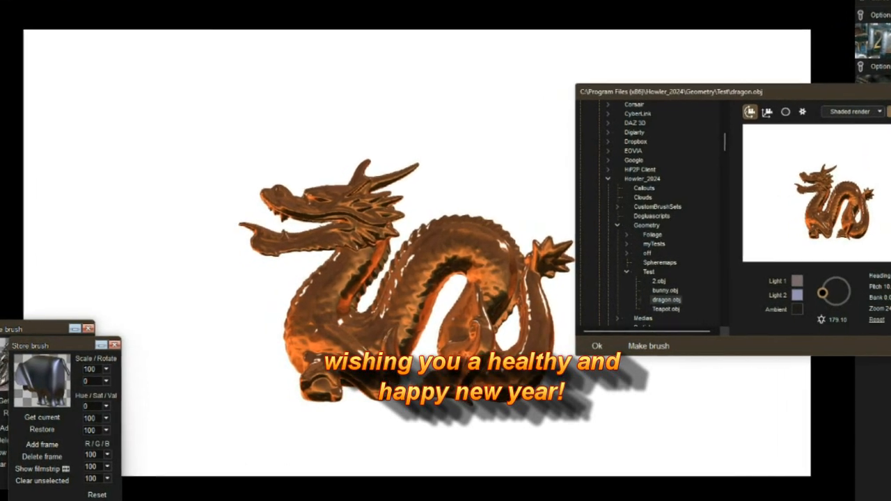
pyautogui.moveTo(842, 162)
pyautogui.mouseDown()
pyautogui.moveTo(809, 197)
pyautogui.moveTo(854, 174)
pyautogui.mouseUp()
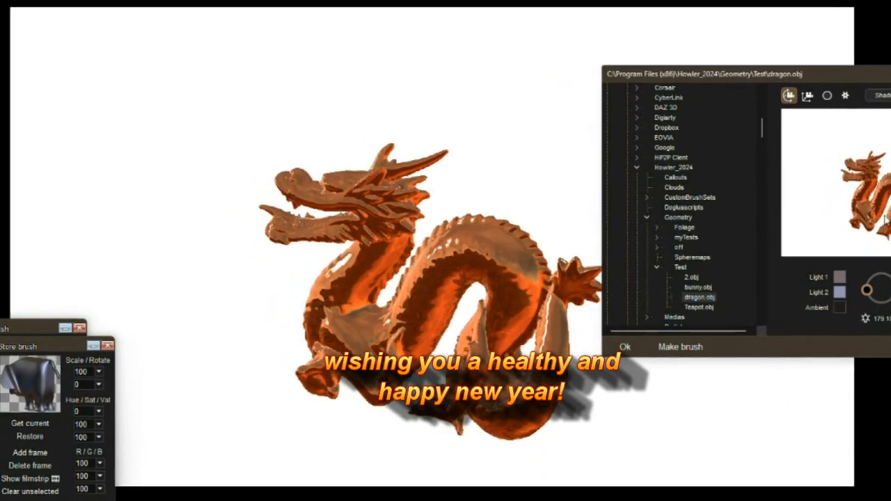
pyautogui.scroll(-3, 853, 174)
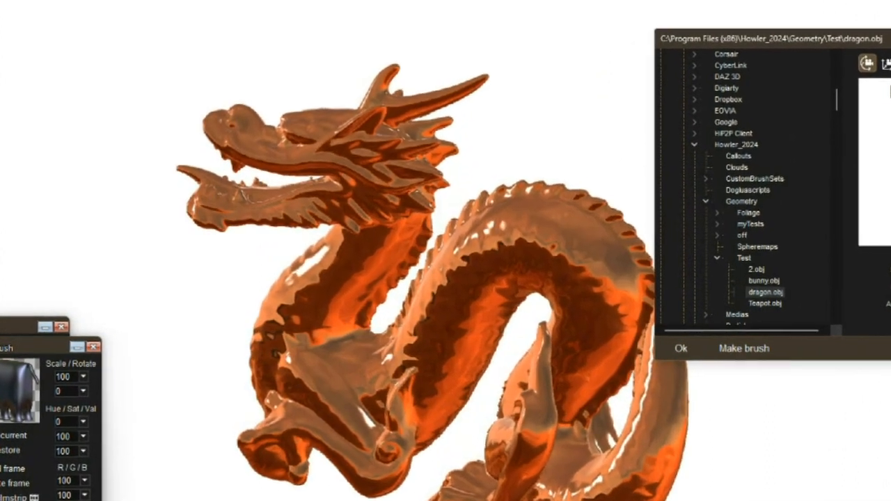
# Turn on the gamma option in the dragon's render settings and open its material settings.
pyautogui.click(887, 68)
pyautogui.click(869, 192)
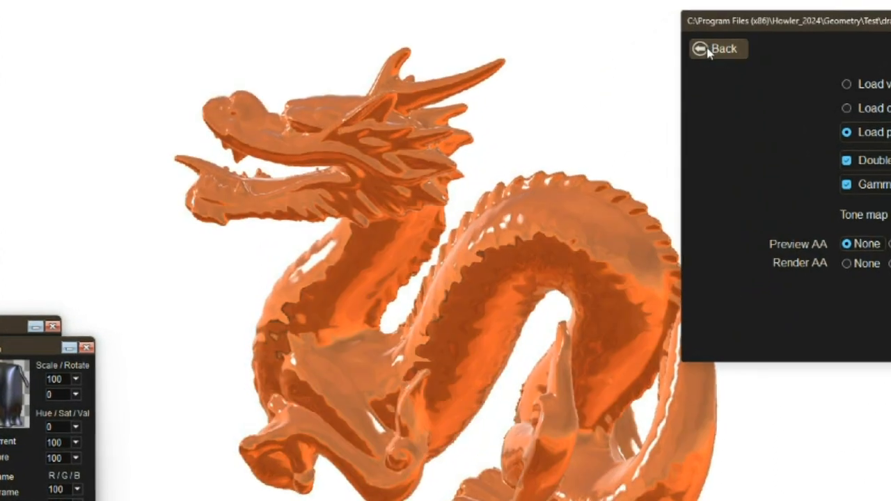
pyautogui.click(701, 53)
pyautogui.click(885, 74)
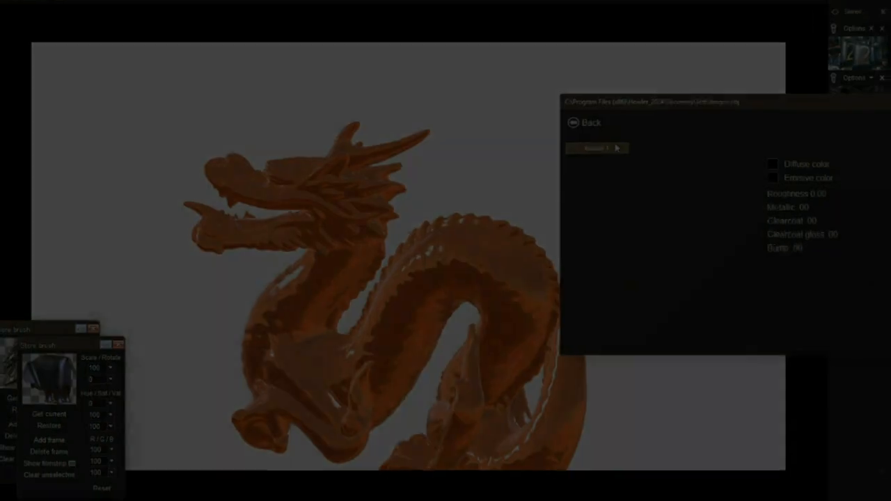